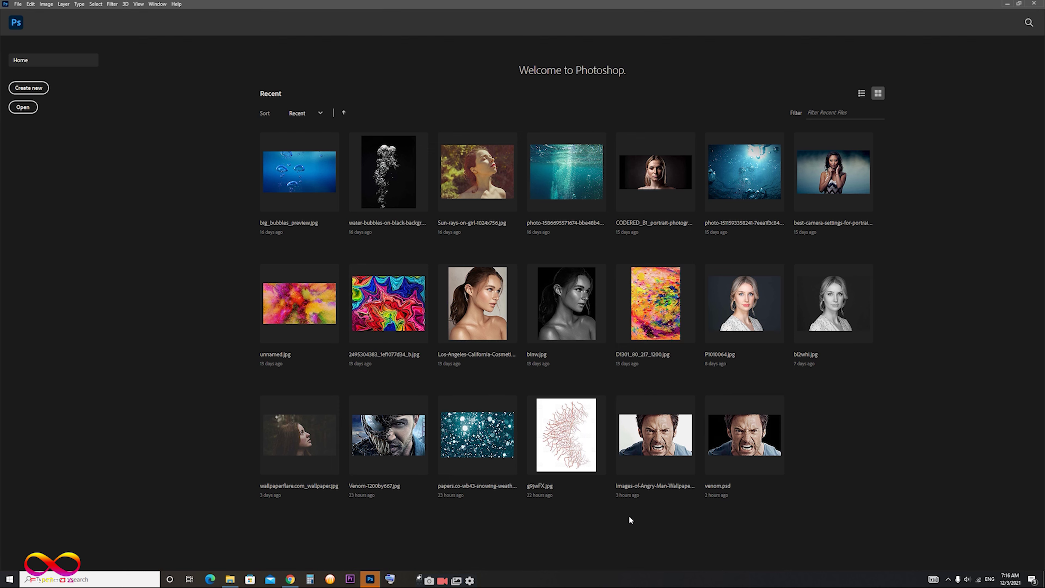
Open venom.psd from the Recent files on the Home screen.
click(733, 449)
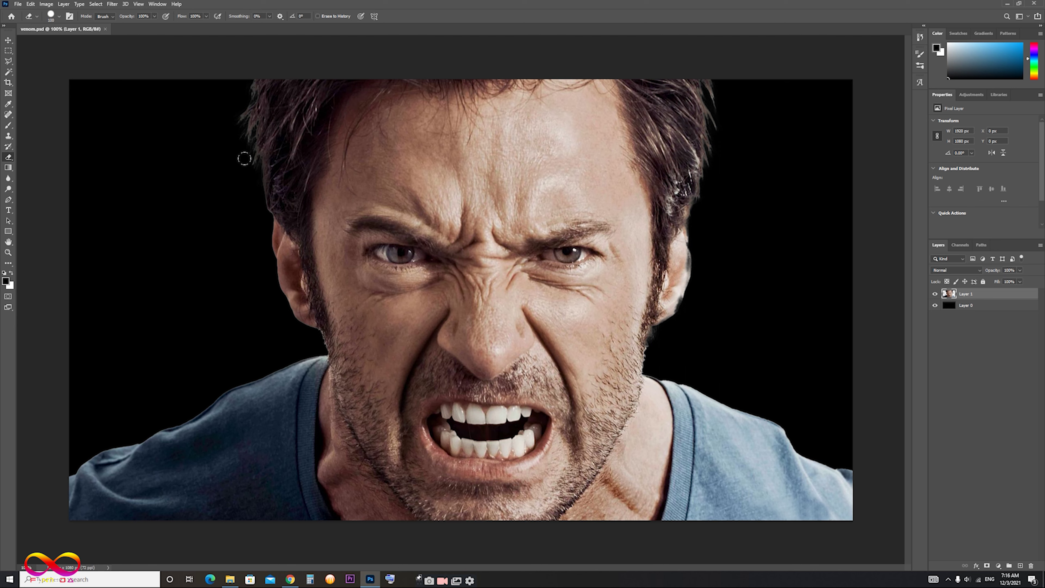
Open Venom-1200by667.png as a new document.
click(17, 4)
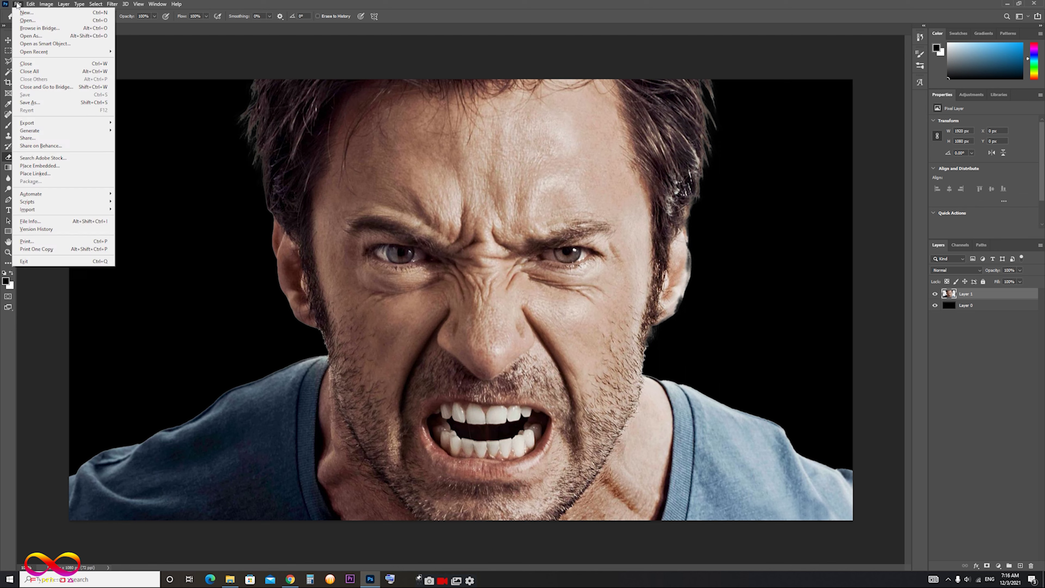
click(20, 21)
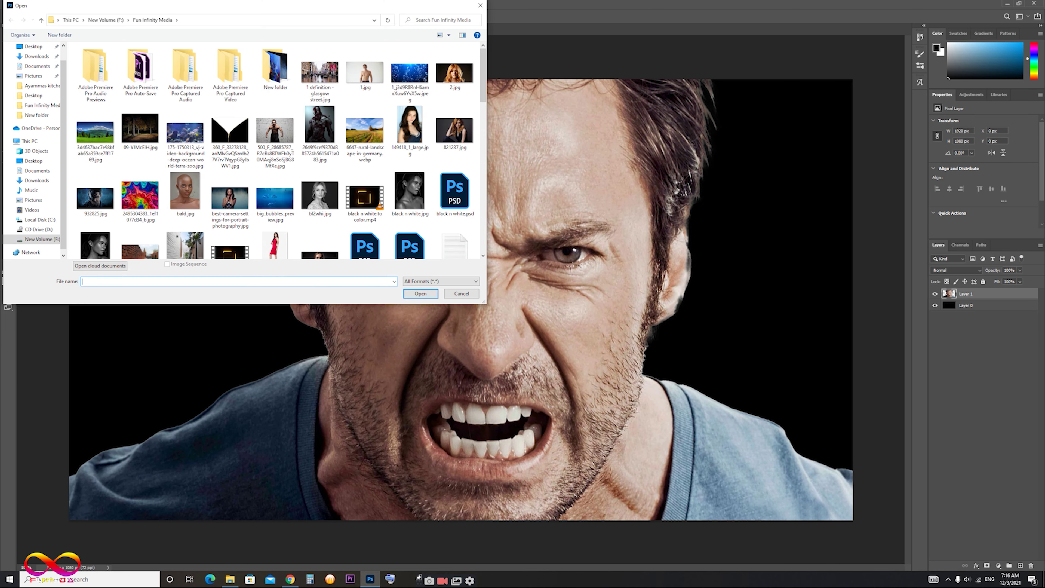
scroll(279, 171, down, 5)
scroll(279, 172, down, 5)
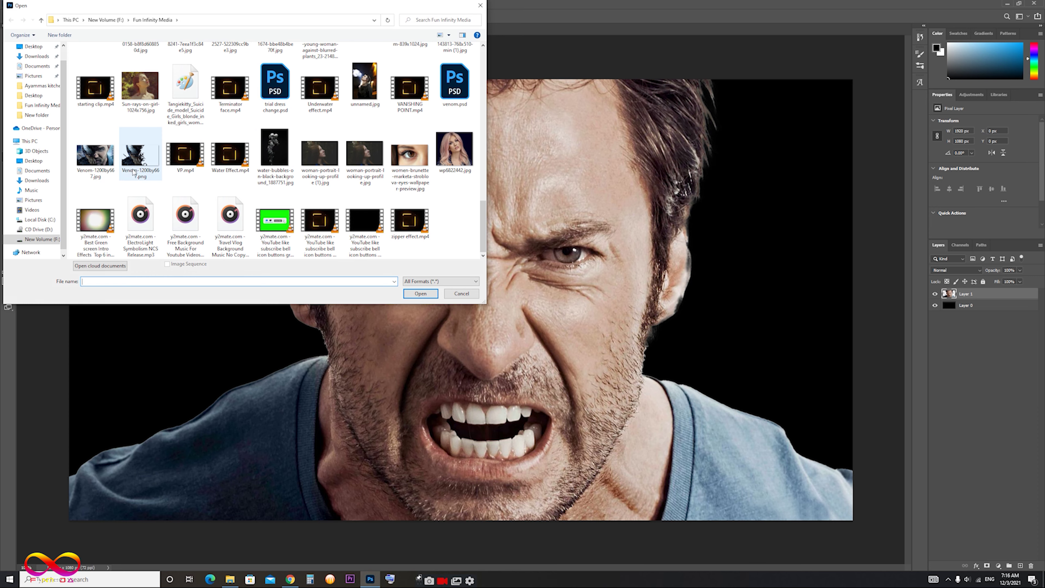
click(142, 158)
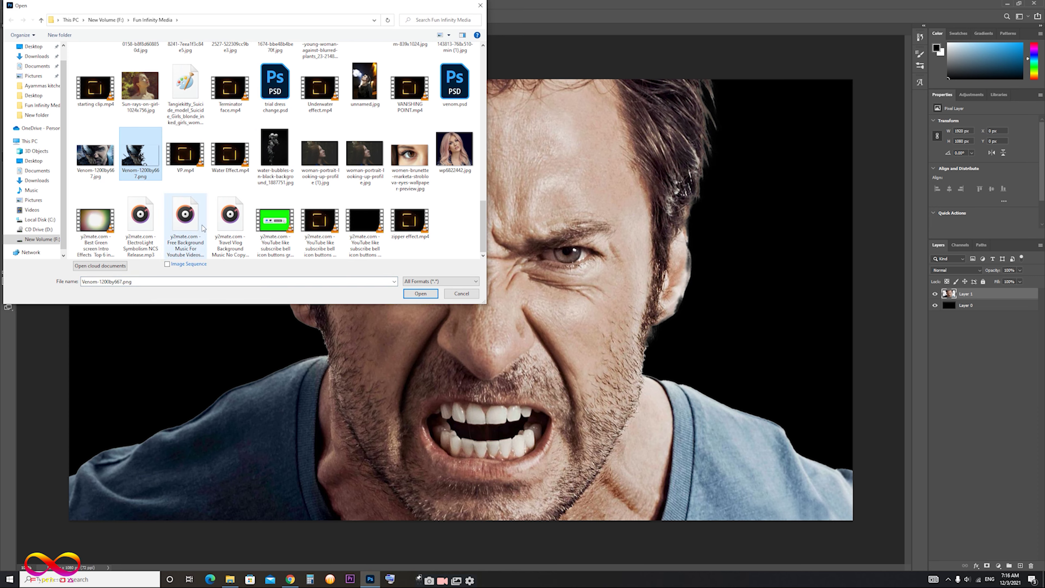
click(420, 293)
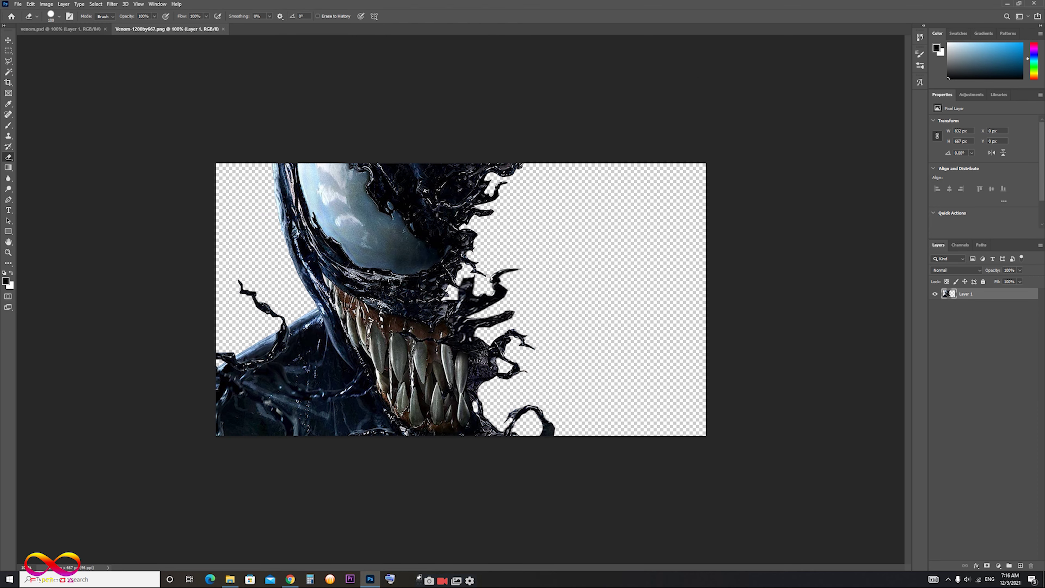
Open the teal snowing-weather wallpaper JPG as another document.
click(17, 5)
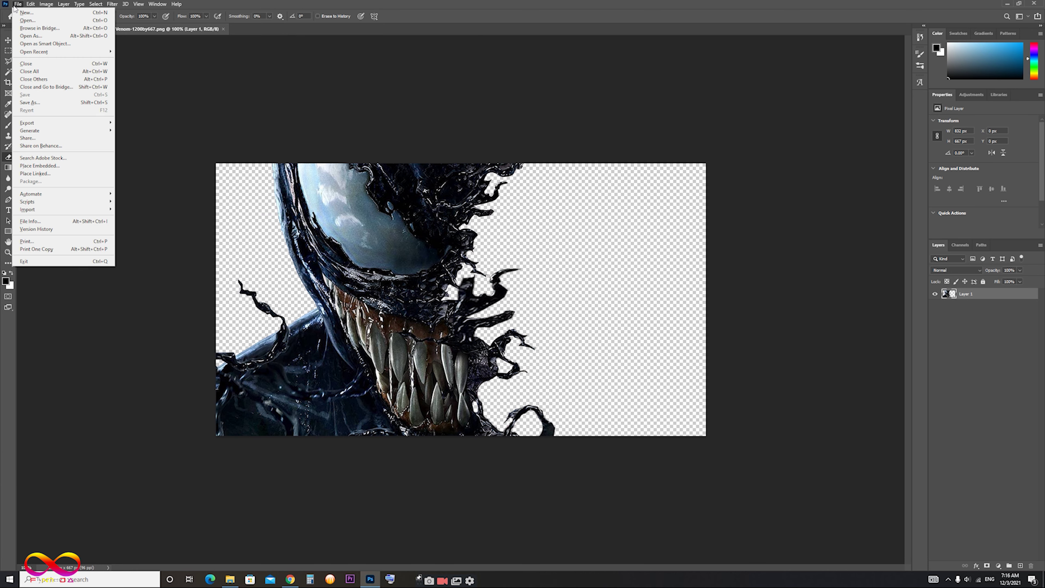
click(28, 26)
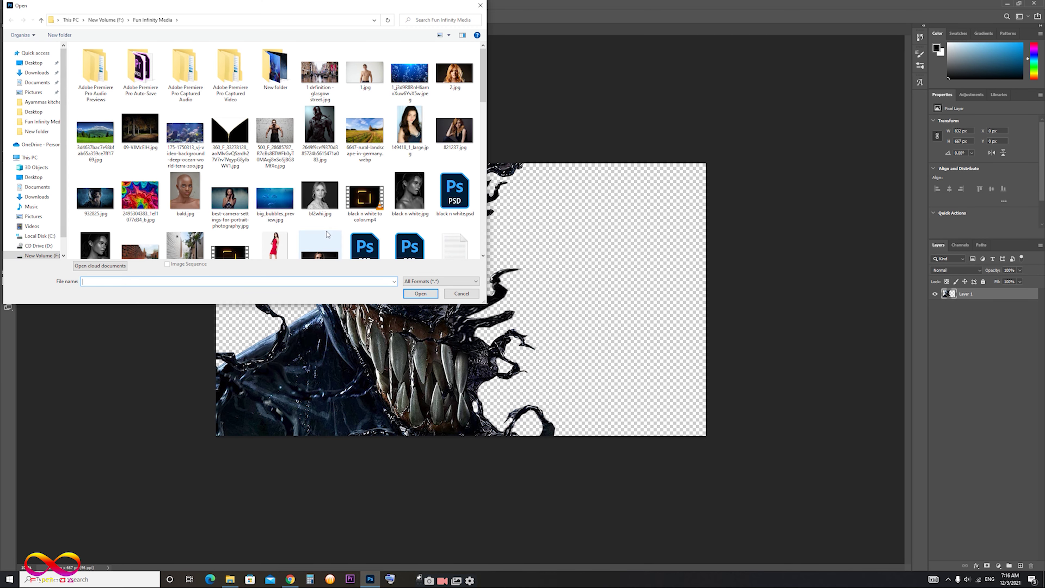
scroll(327, 195, down, 5)
scroll(326, 195, down, 5)
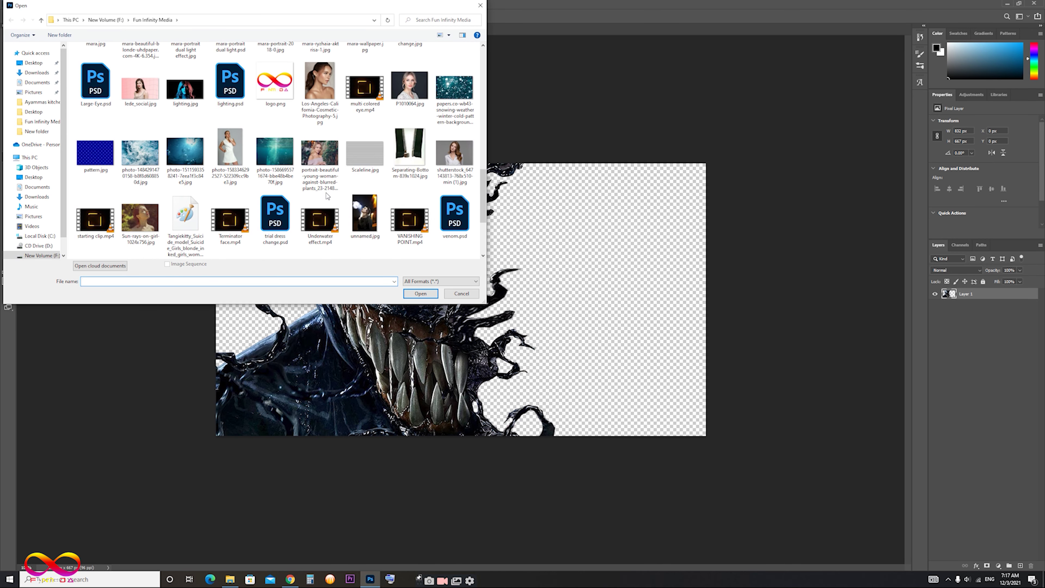
scroll(326, 195, down, 3)
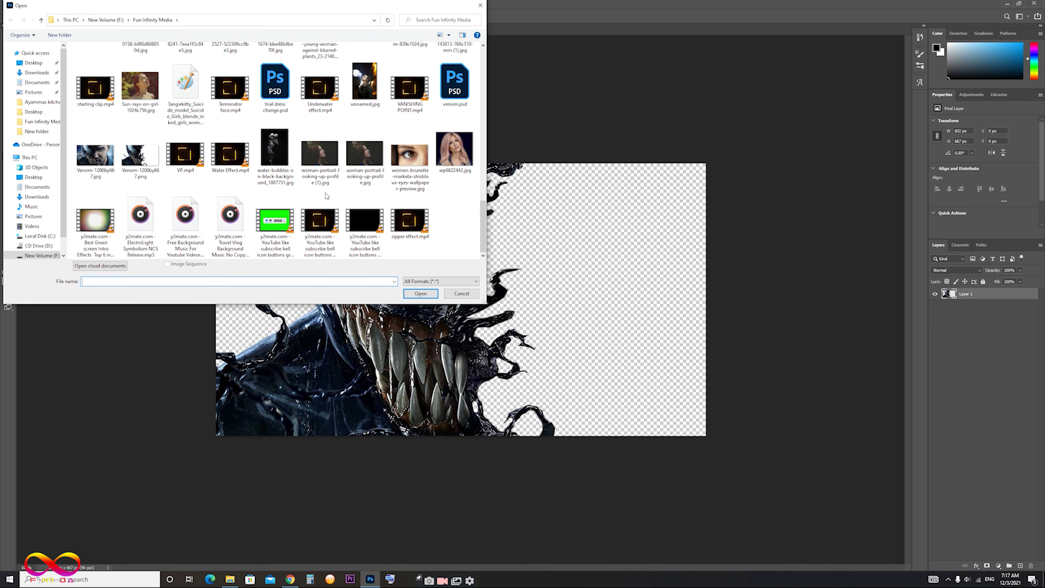
scroll(326, 195, up, 3)
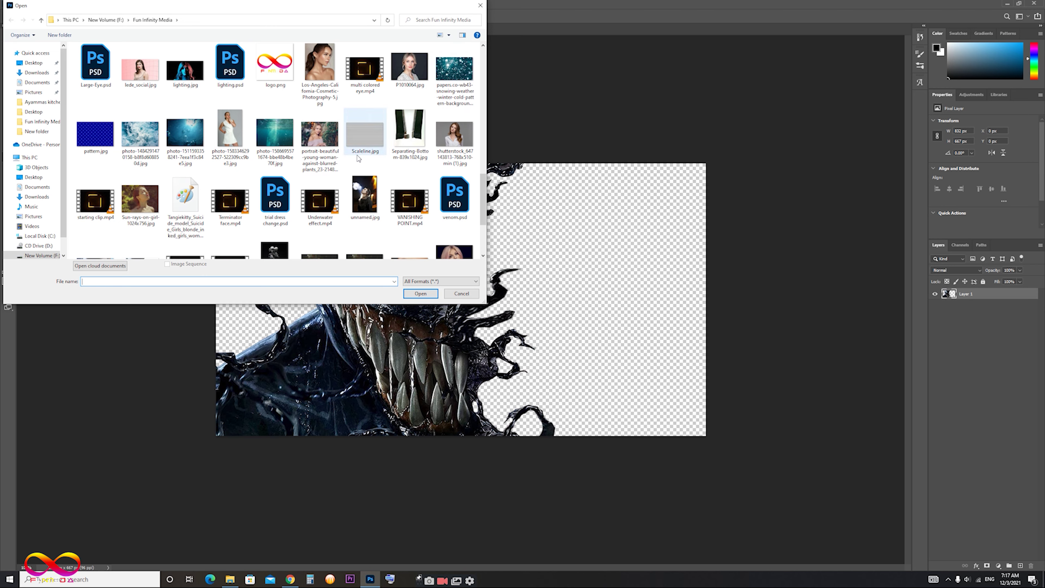
scroll(364, 138, up, 3)
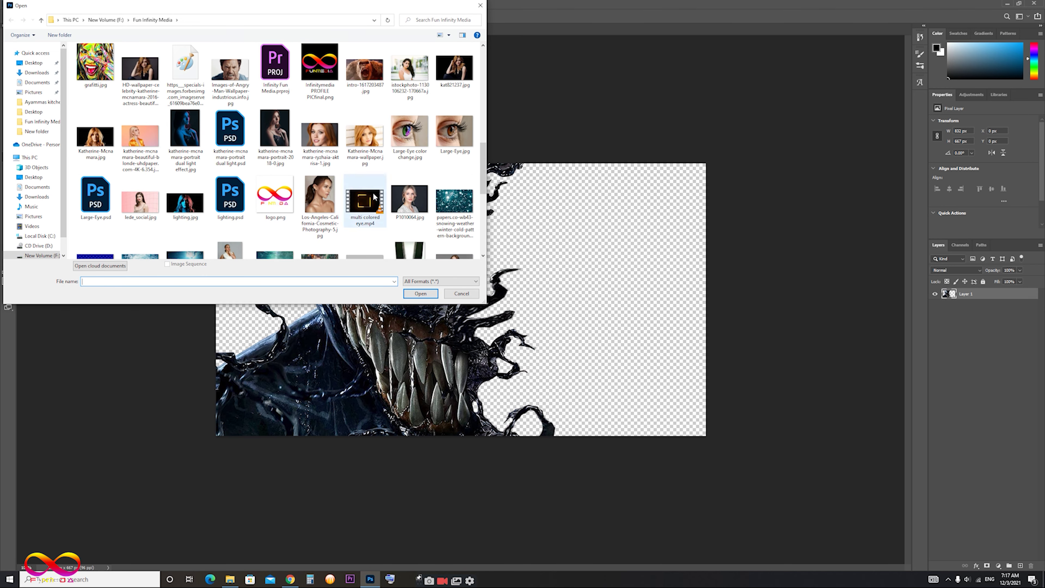
click(451, 205)
click(412, 295)
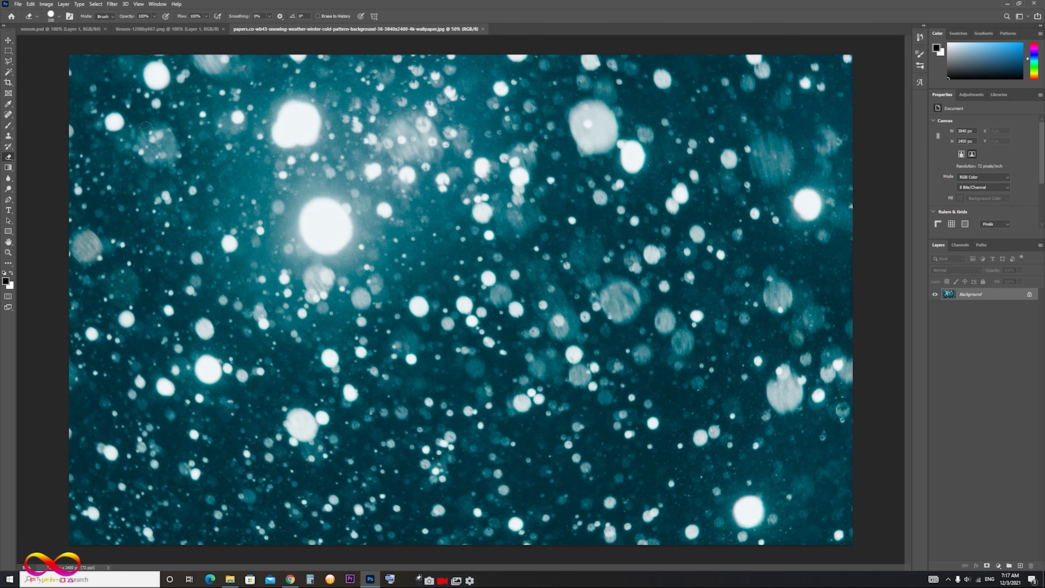
Unlock the snow wallpaper's Background as Layer 0, then return to venom.psd.
key(ctrl+minus)
key(ctrl+minus)
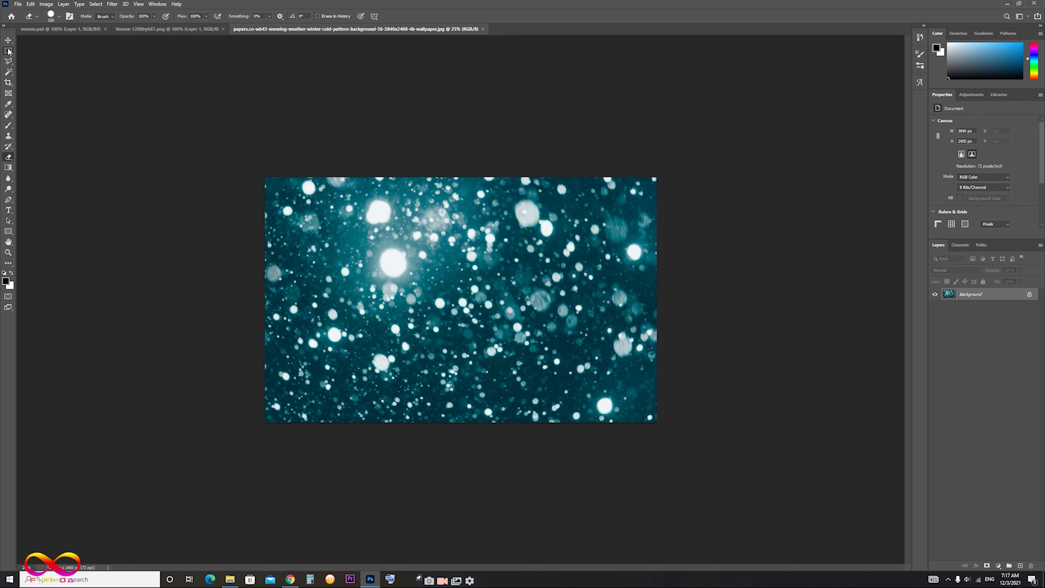
click(9, 40)
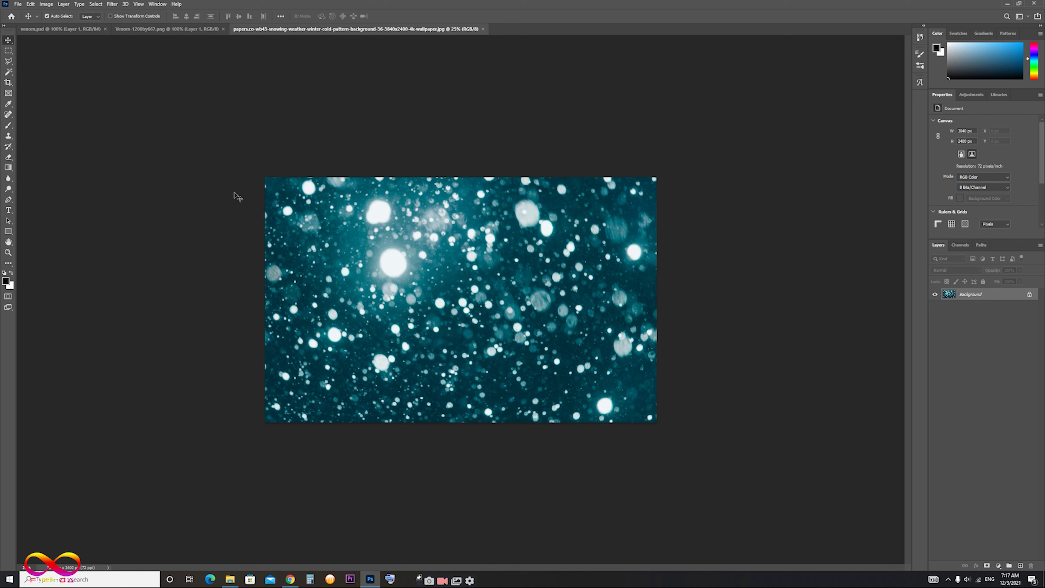
double_click(971, 294)
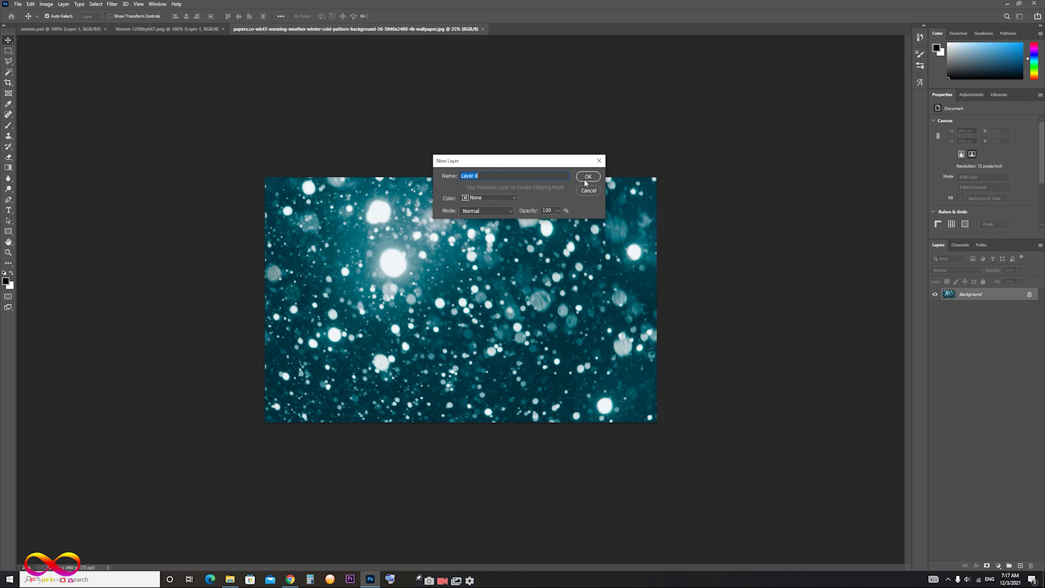
click(584, 180)
key(ctrl+t)
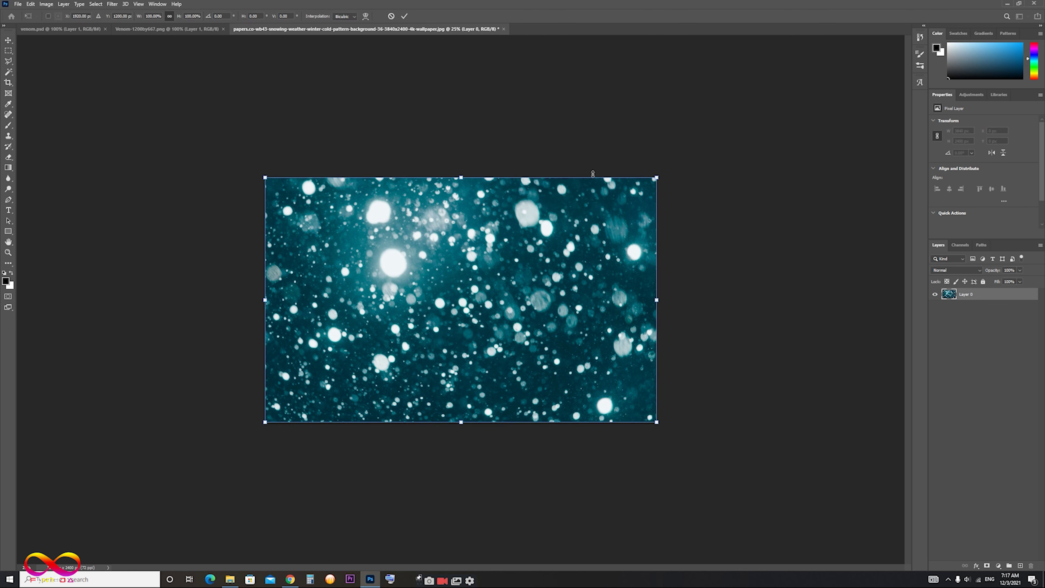
key(Return)
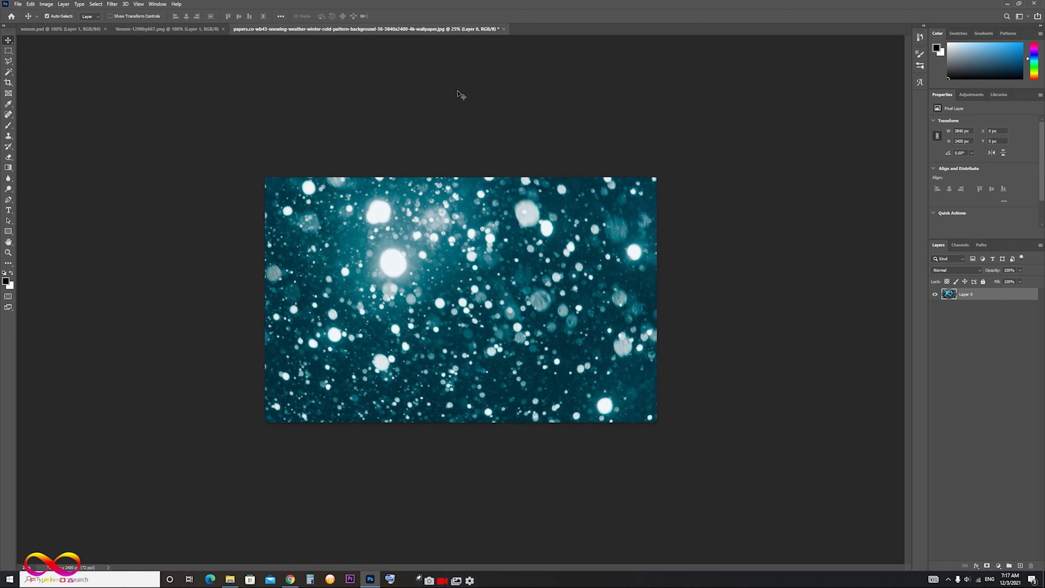
click(66, 30)
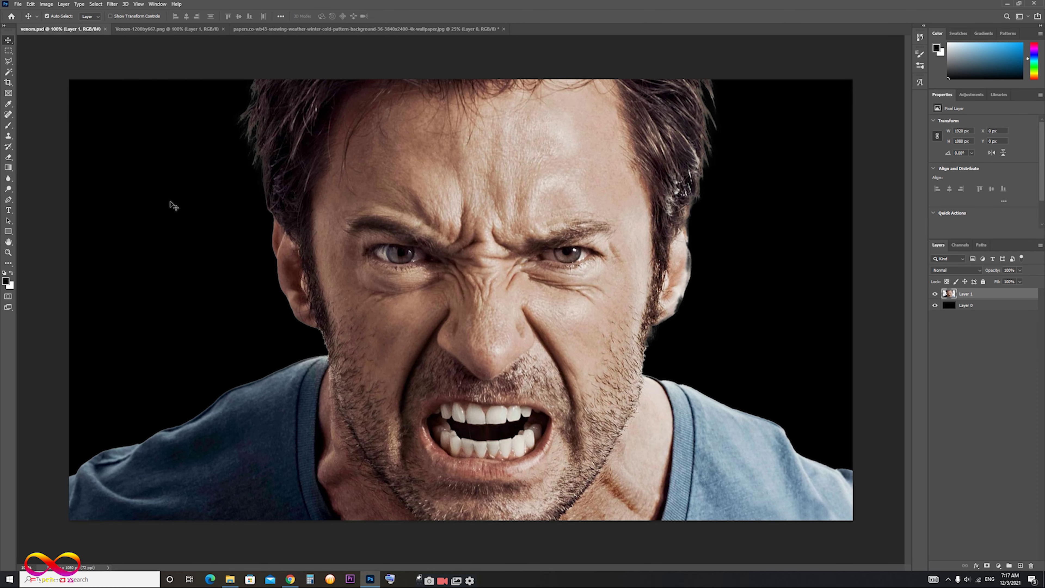
Duplicate the face layer and hide the original Layer 1.
click(45, 4)
mouse_move(59, 25)
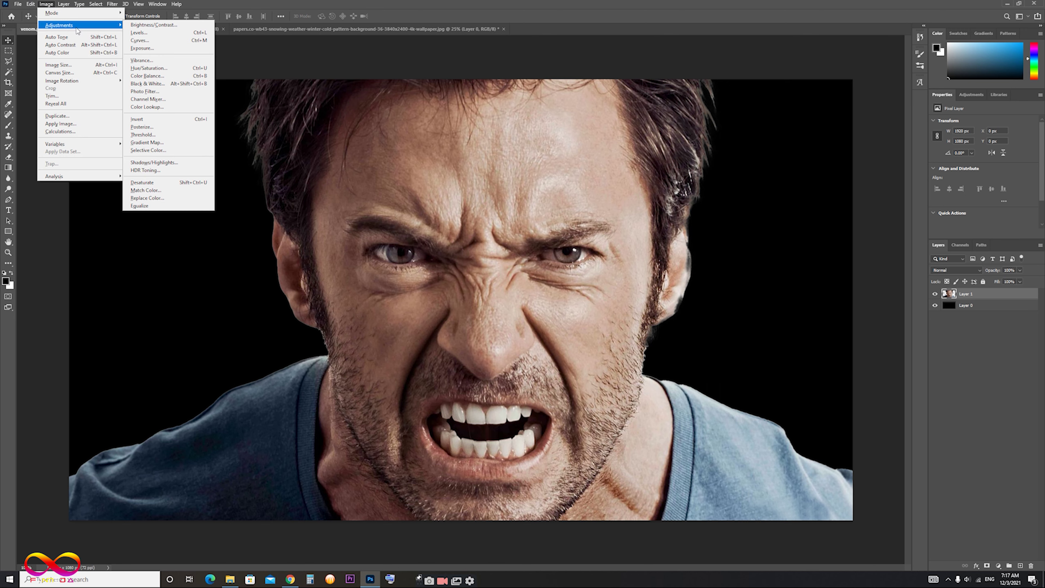
click(662, 62)
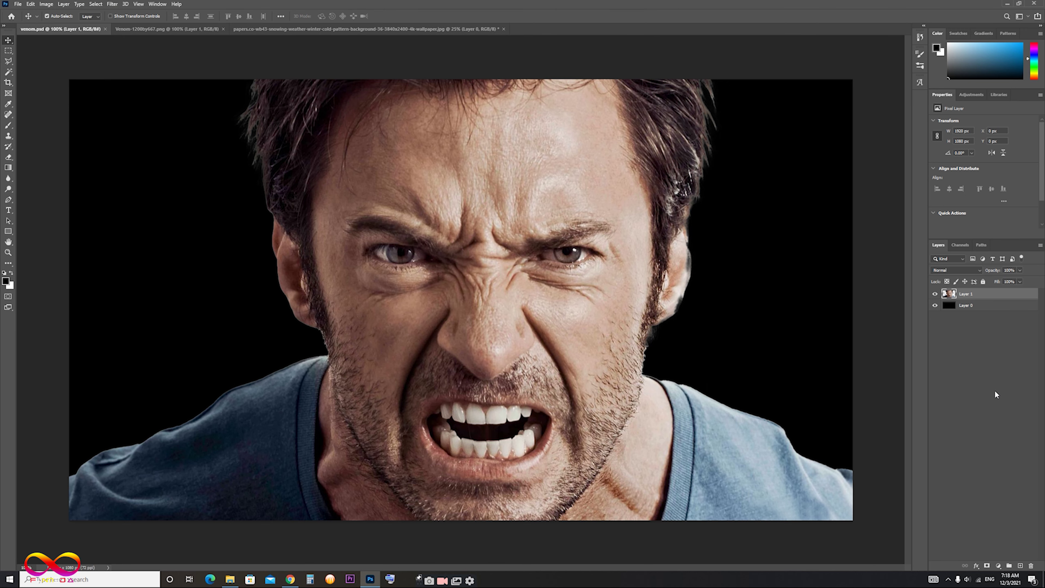
key(ctrl+j)
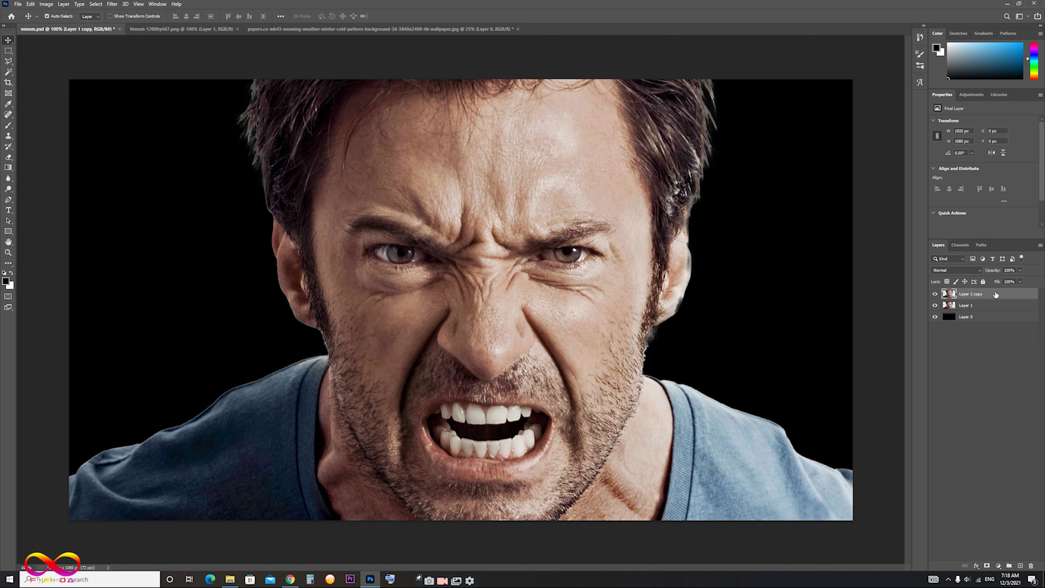
click(935, 305)
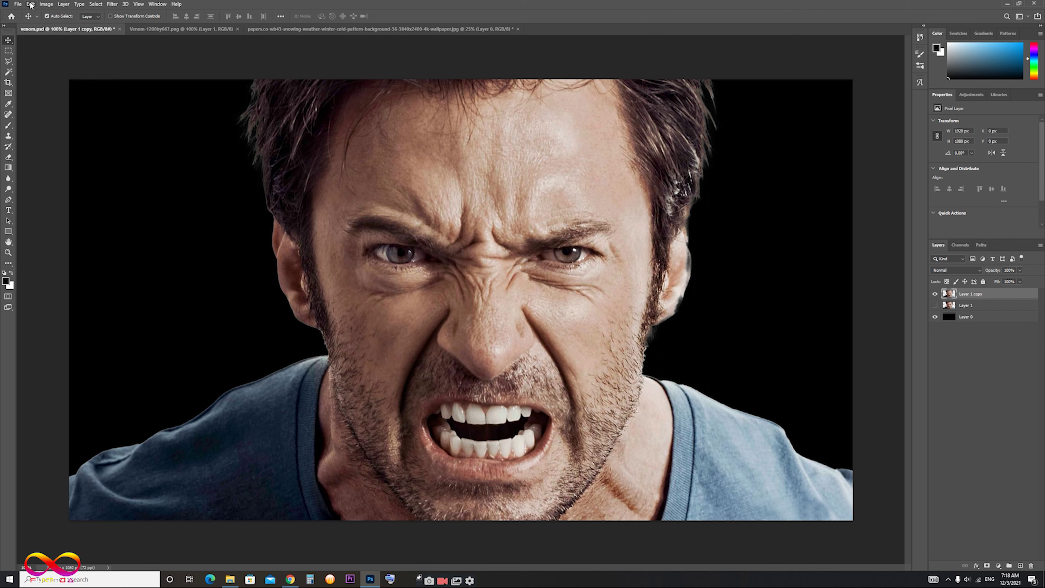
Darken Layer 1 copy with Brightness -57 and Contrast 50.
click(46, 4)
mouse_move(59, 25)
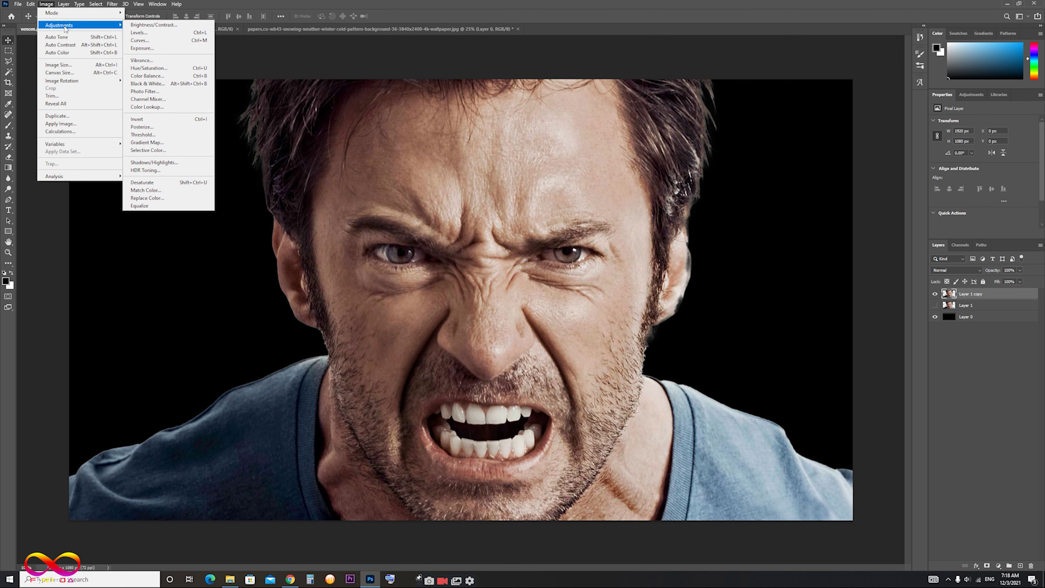
click(171, 25)
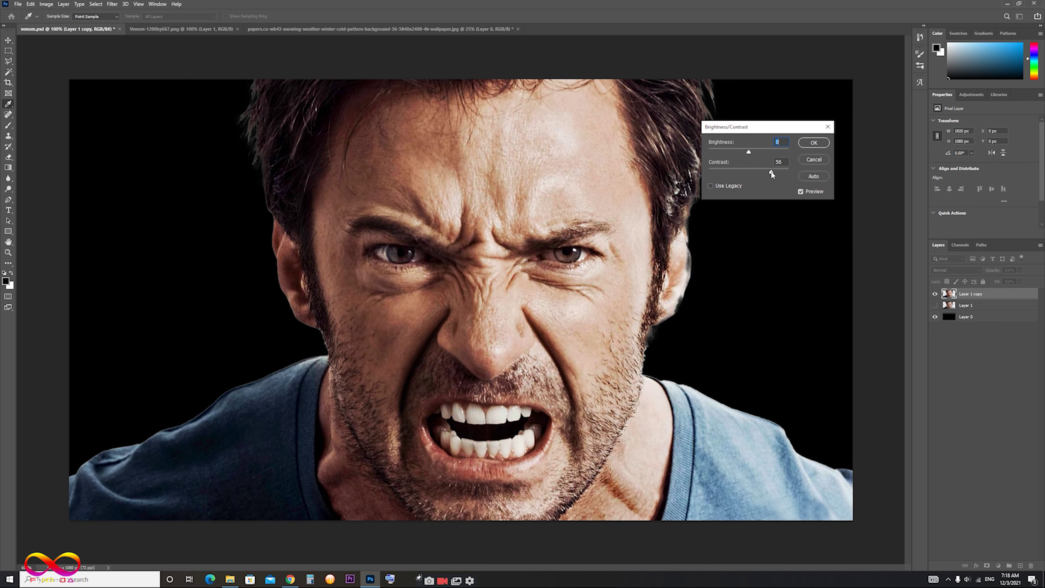
drag(771, 171, 730, 154)
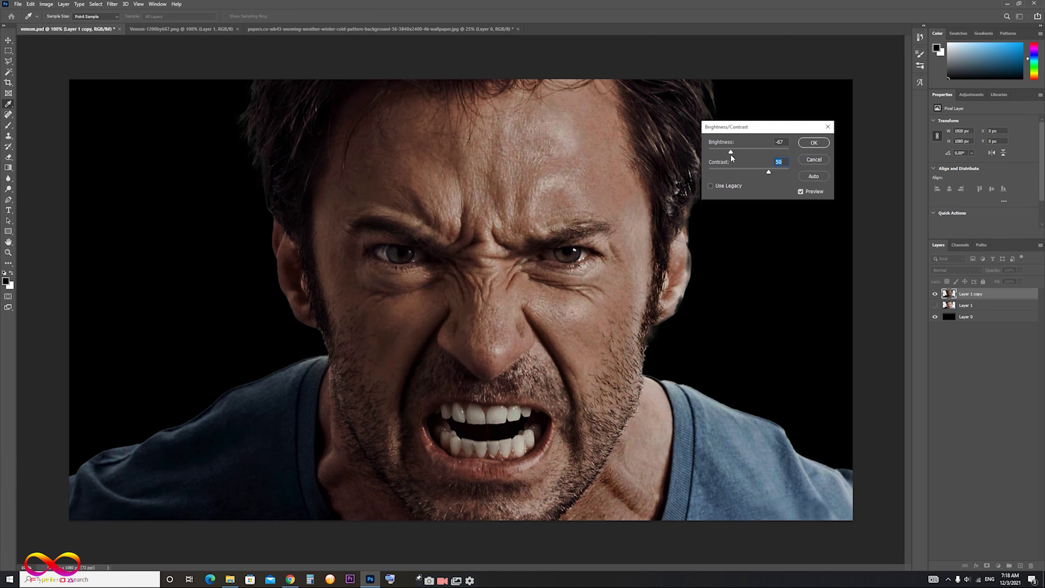
drag(731, 154, 730, 155)
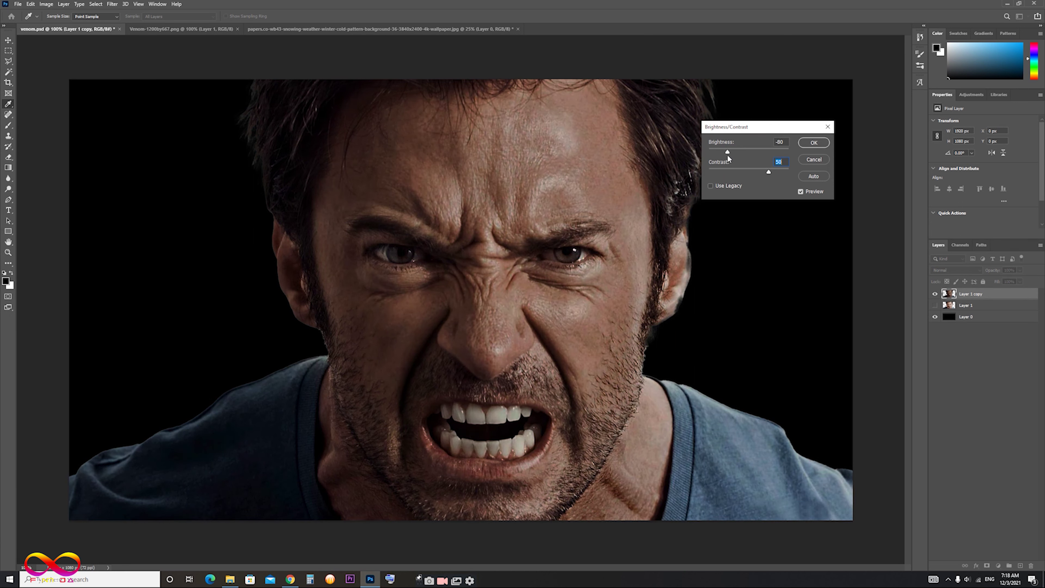
click(730, 154)
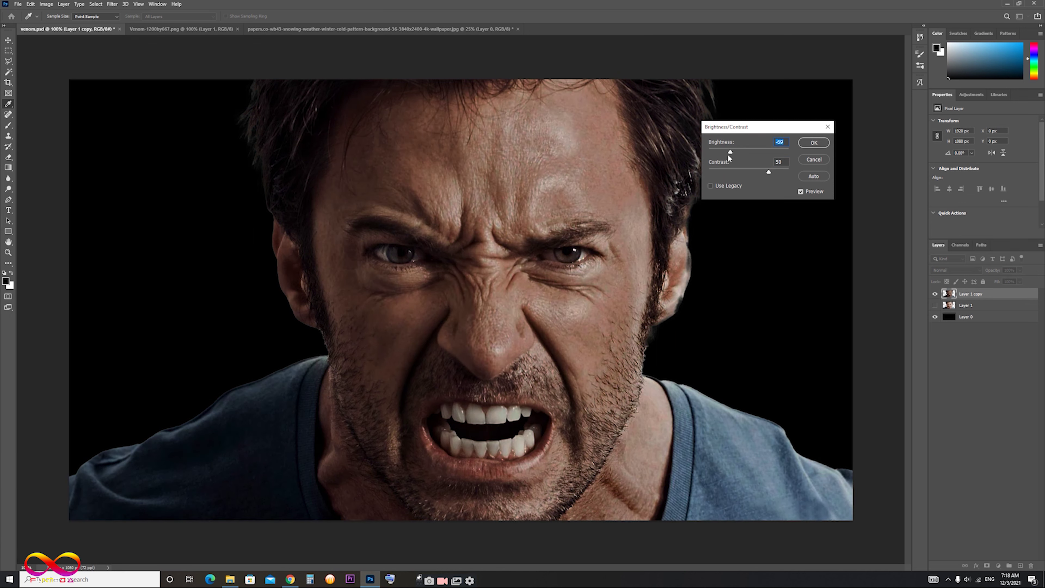
drag(730, 152, 728, 152)
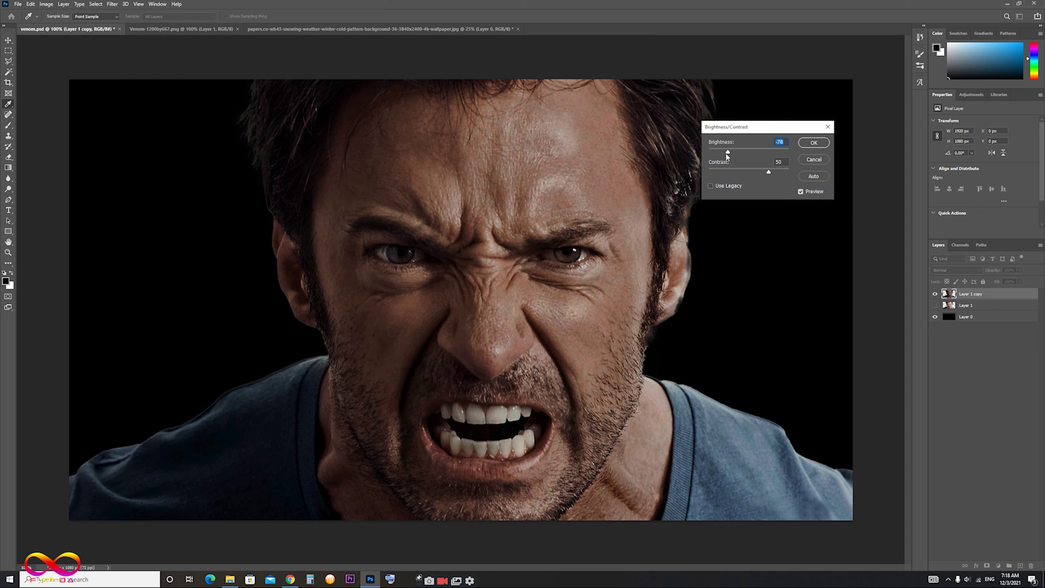
drag(727, 155, 734, 155)
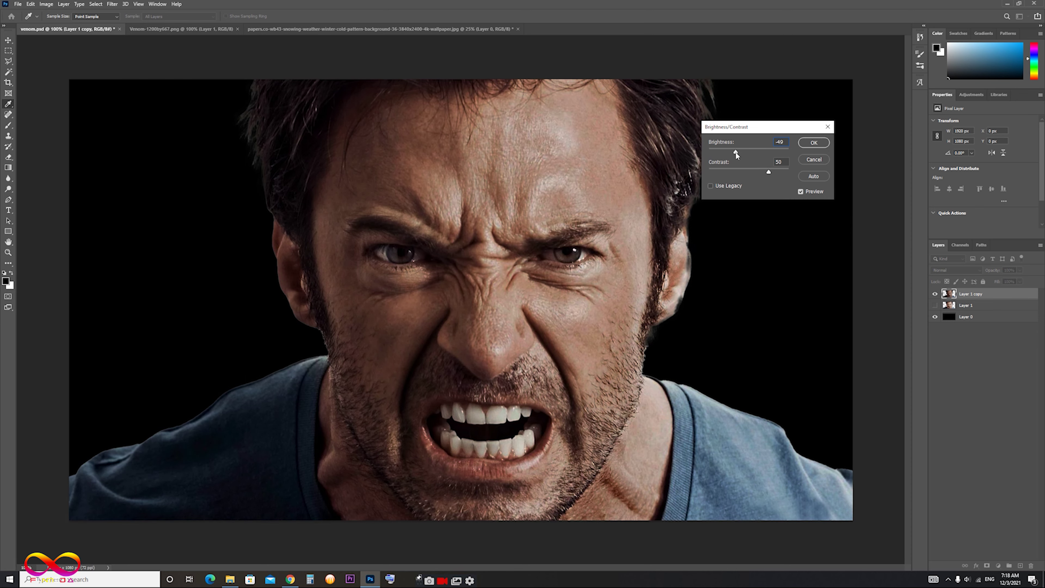
click(814, 143)
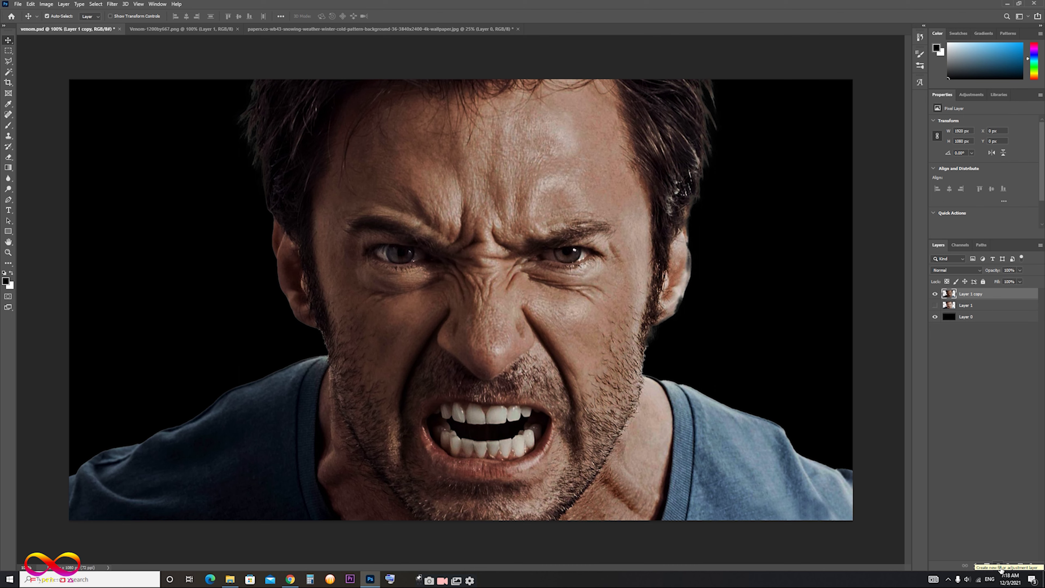
Add a #316ef7 blue Solid Color fill layer and invert its mask to black.
click(1001, 569)
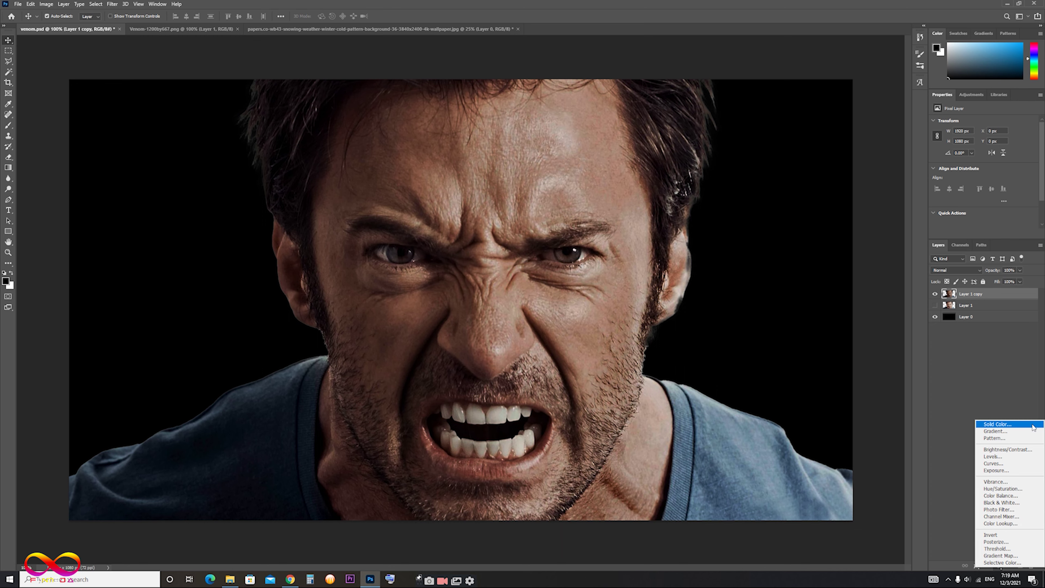
click(1033, 427)
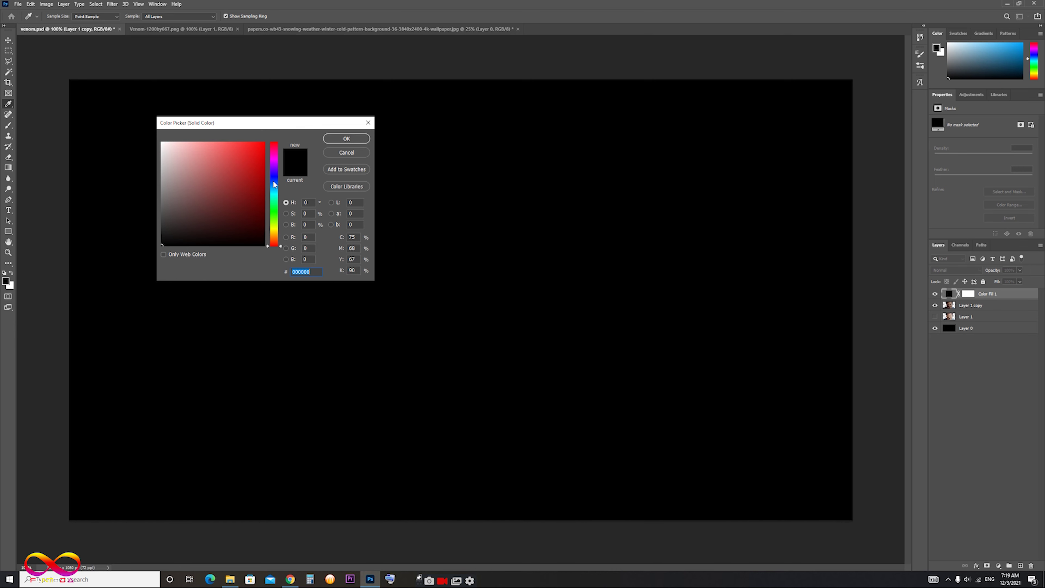
drag(274, 184, 280, 181)
click(238, 145)
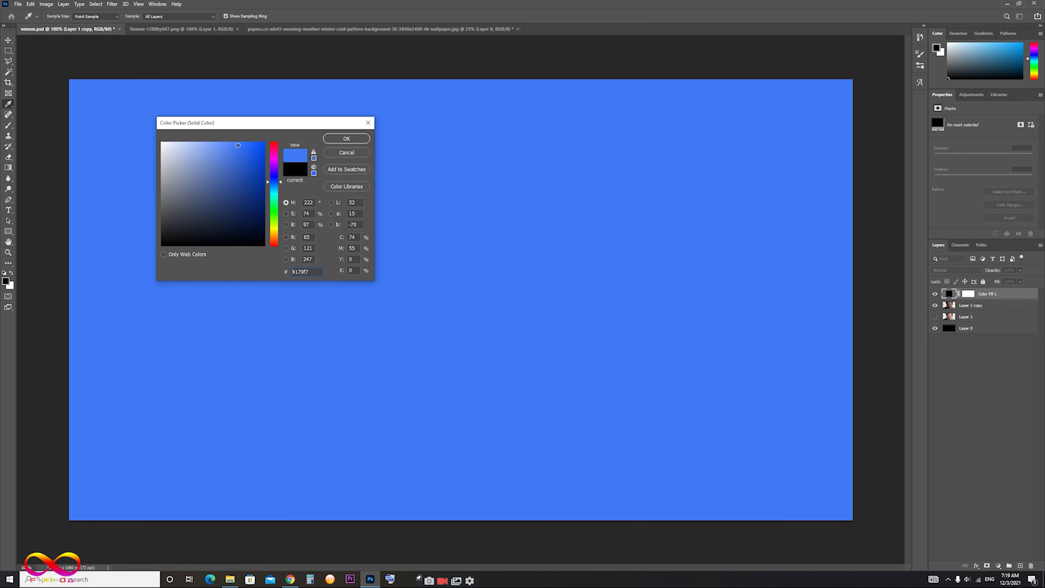
click(244, 145)
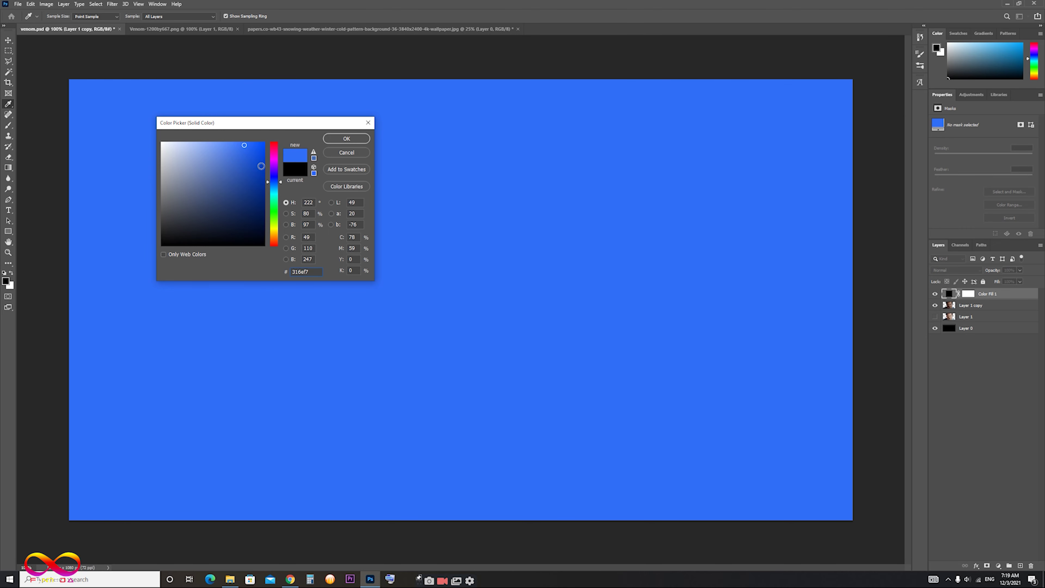
click(352, 141)
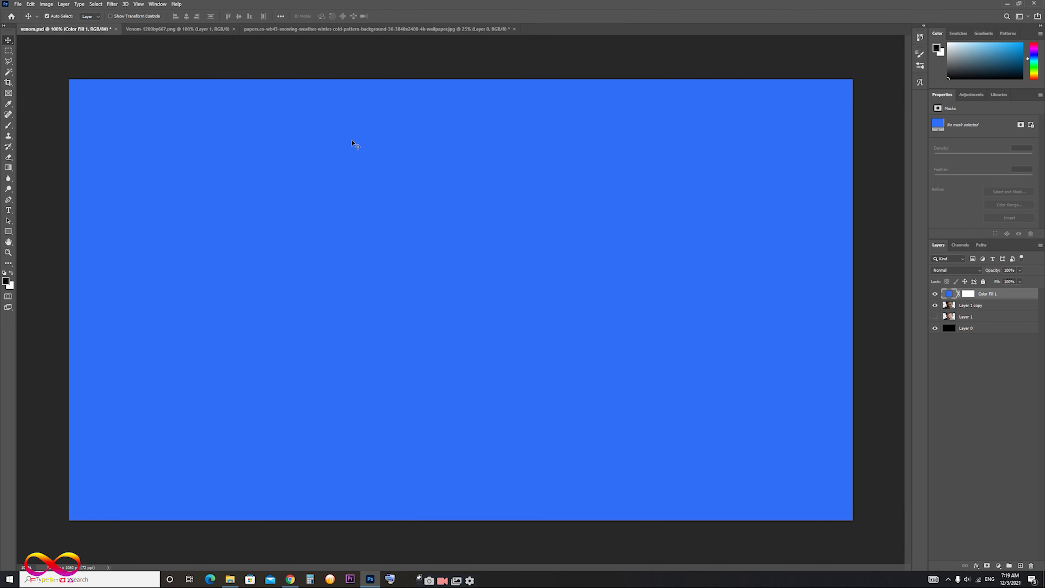
click(968, 294)
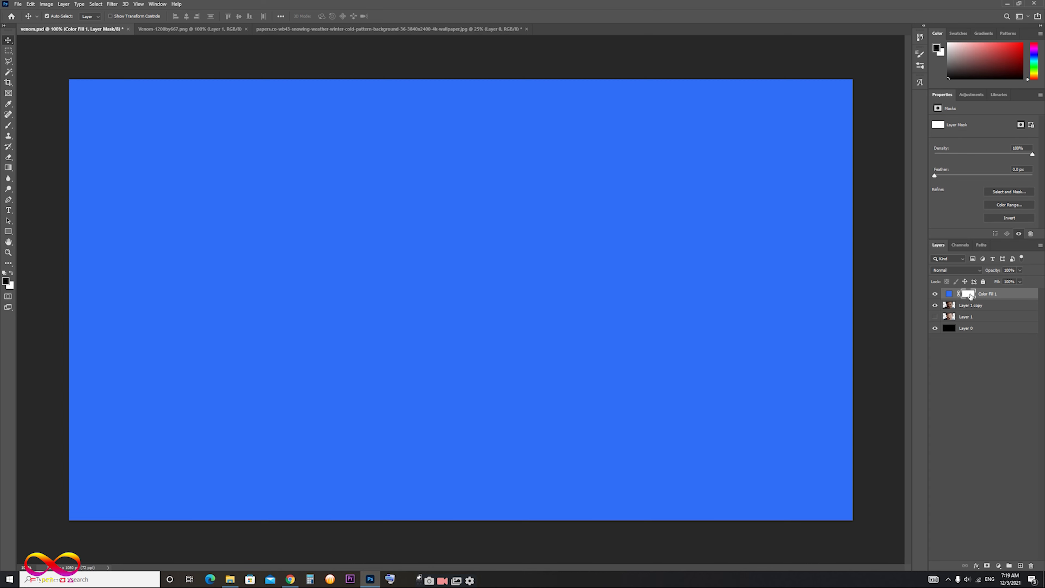
key(ctrl+i)
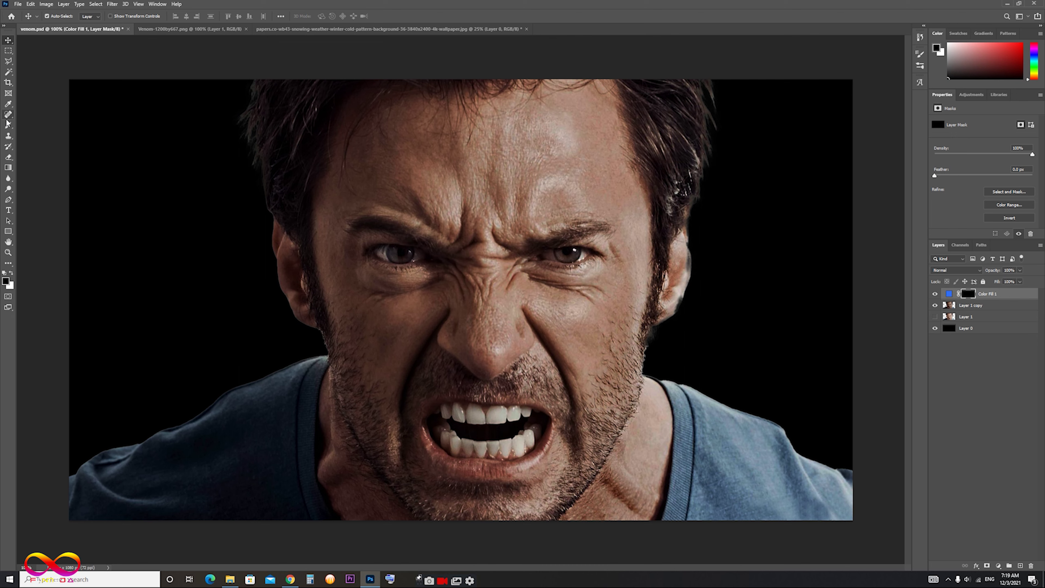
Set up a white brush at 29% opacity and 300 px size.
click(8, 125)
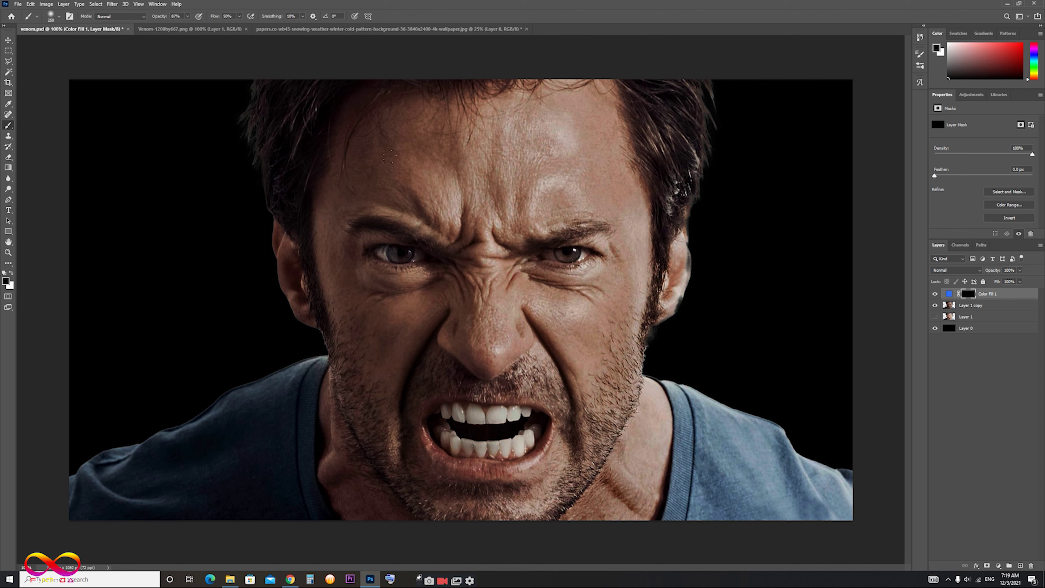
click(11, 273)
click(372, 137)
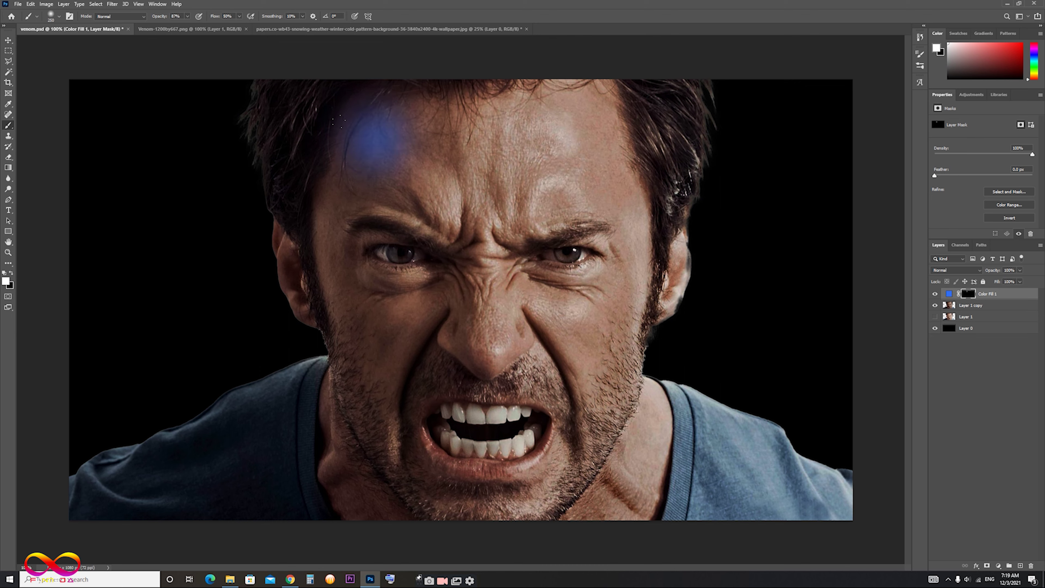
key(ctrl+z)
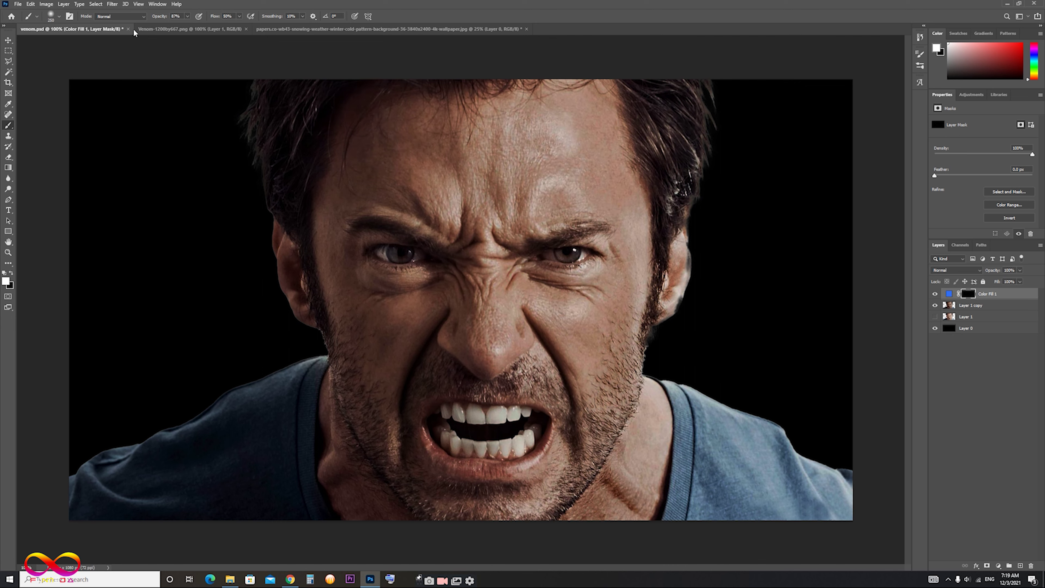
click(187, 16)
mouse_move(187, 26)
mouse_down()
mouse_move(156, 38)
mouse_move(154, 28)
mouse_up()
click(406, 122)
key(bracketright)
click(187, 16)
drag(186, 26, 195, 35)
Paint the fill mask over the forehead, eyes, cheeks and mouth to reveal blue tint.
drag(428, 252, 457, 165)
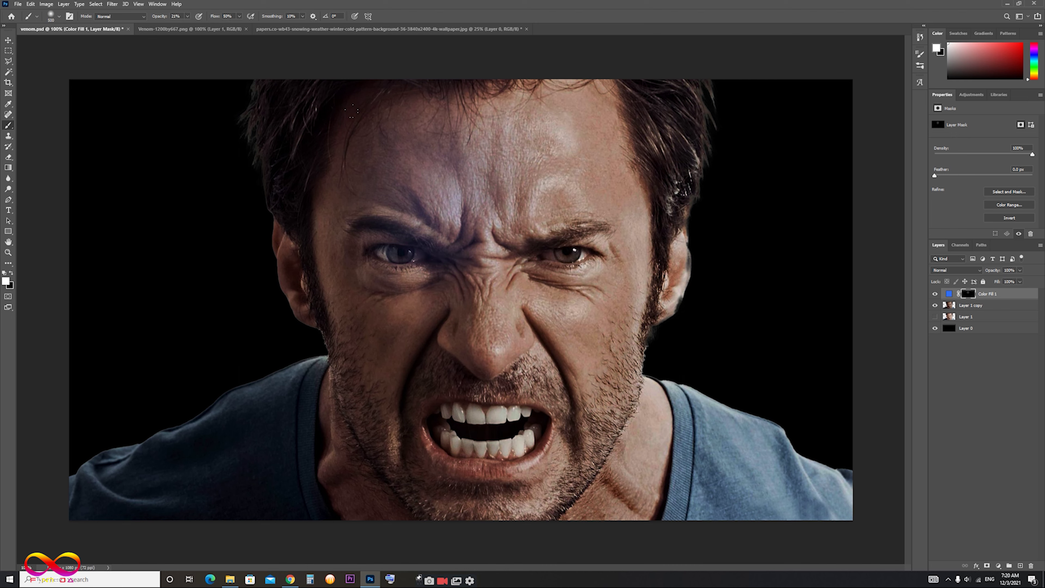
drag(315, 156, 412, 264)
drag(411, 436, 426, 382)
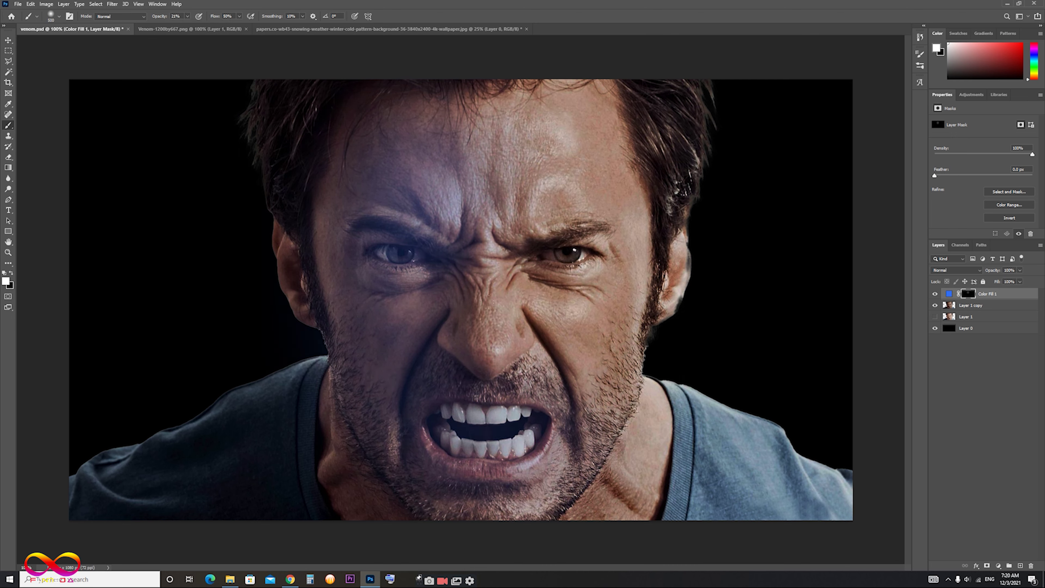
drag(553, 358, 567, 249)
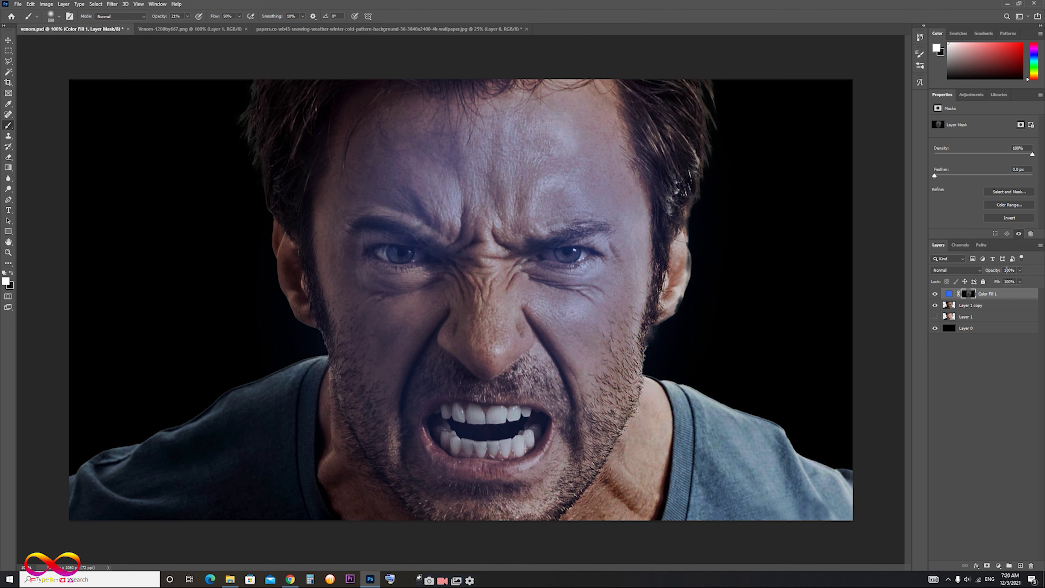
click(1019, 282)
Fade Color Fill 1 to 25% opacity and merge it with Layer 1 copy.
drag(1017, 279, 1014, 282)
click(347, 319)
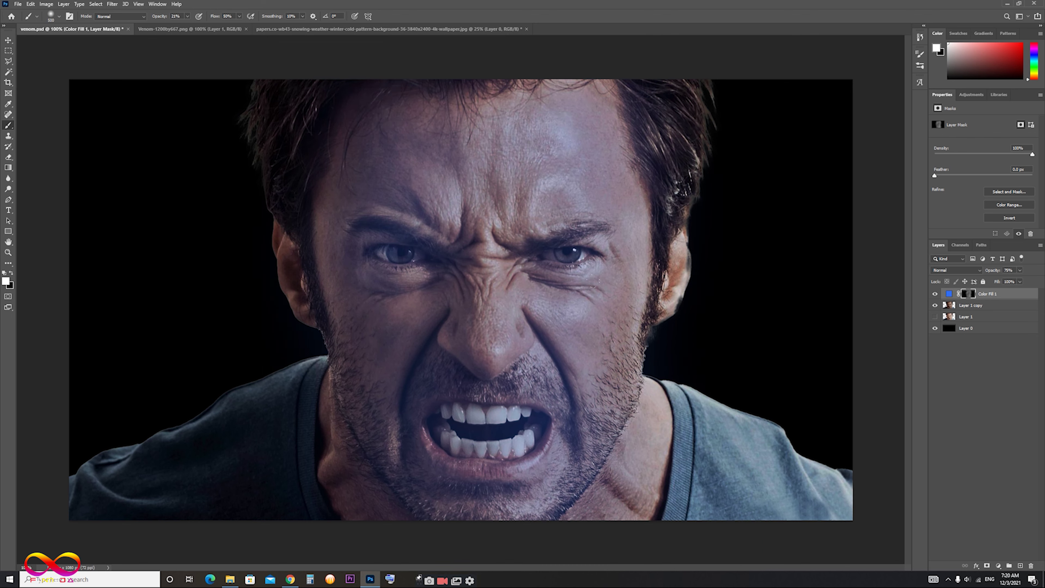
click(1019, 270)
mouse_move(1012, 283)
mouse_down()
mouse_move(1001, 284)
mouse_move(1021, 290)
mouse_up()
click(1001, 305)
key(ctrl+e)
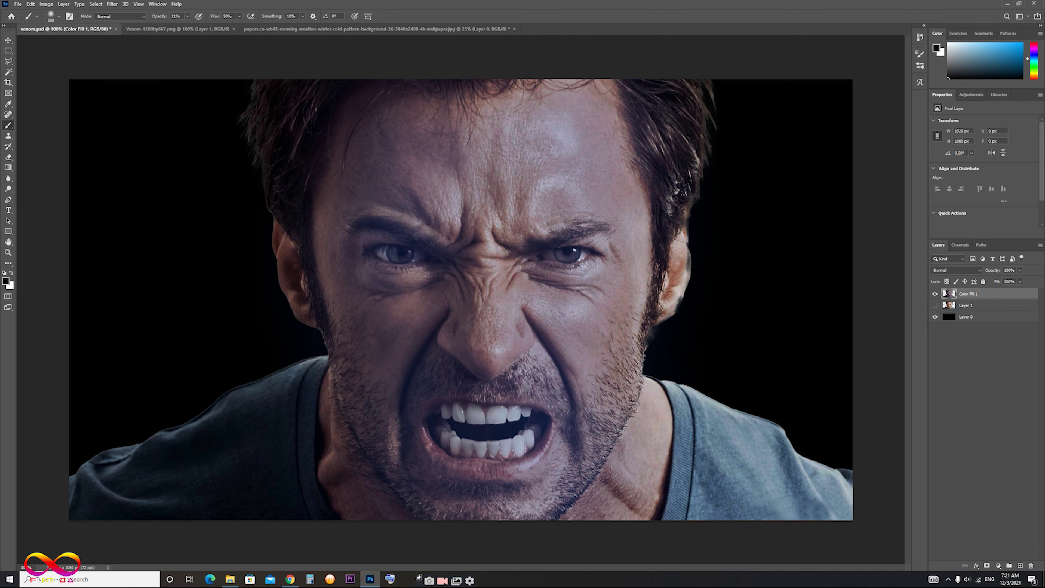
Drag the Venom cut-out from its document into venom.psd.
click(6, 40)
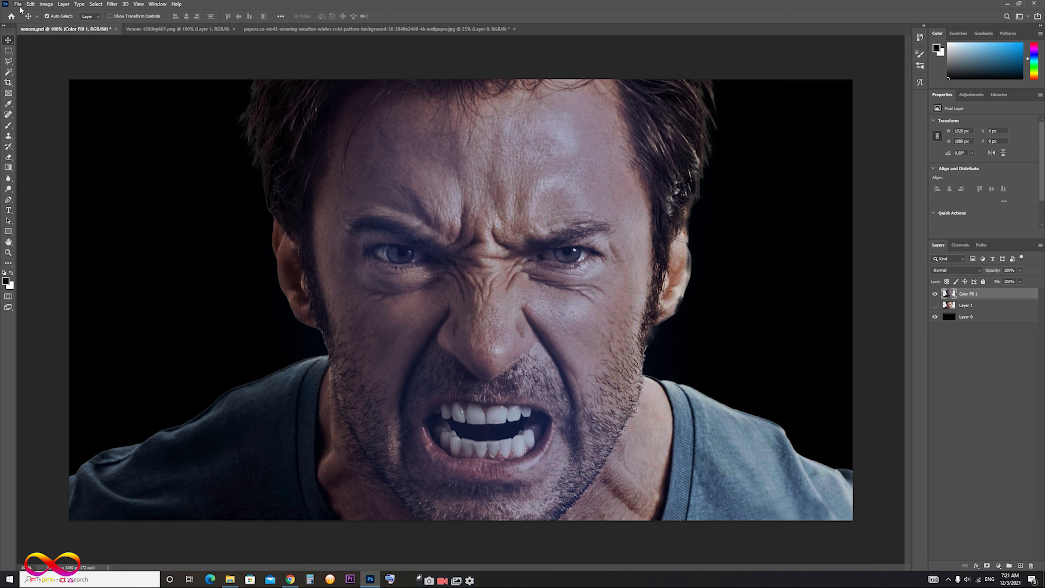
click(155, 29)
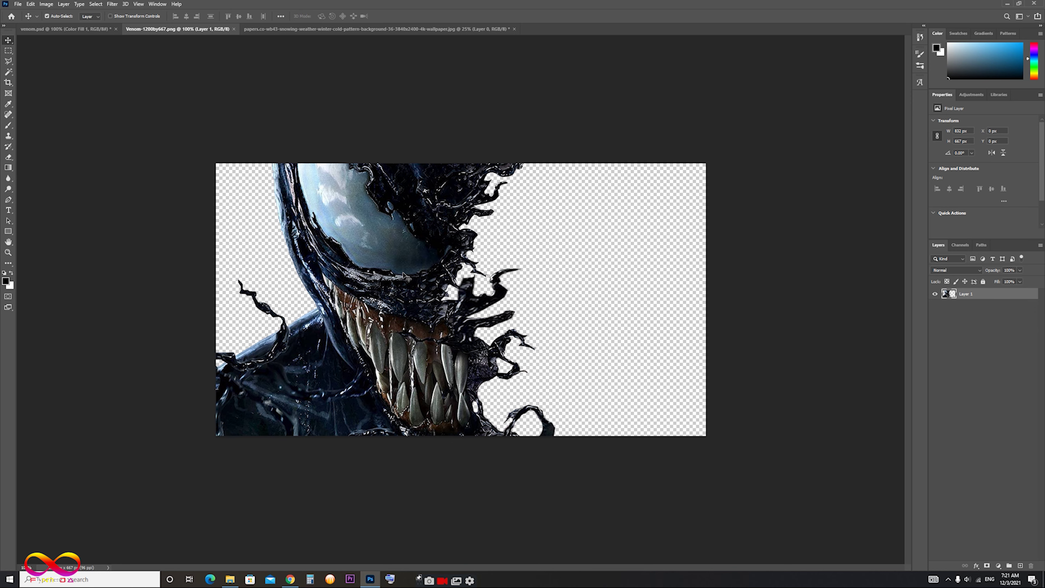
mouse_move(403, 277)
mouse_down()
mouse_move(80, 36)
mouse_move(381, 346)
mouse_move(354, 205)
mouse_up()
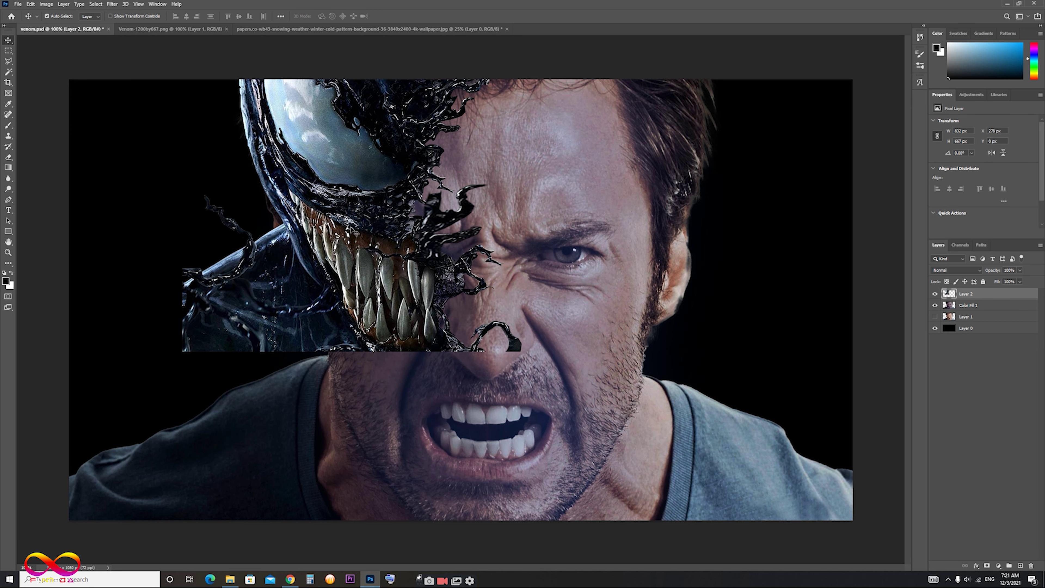
Scale Venom to full canvas height over the face's left half and commit.
key(ctrl+t)
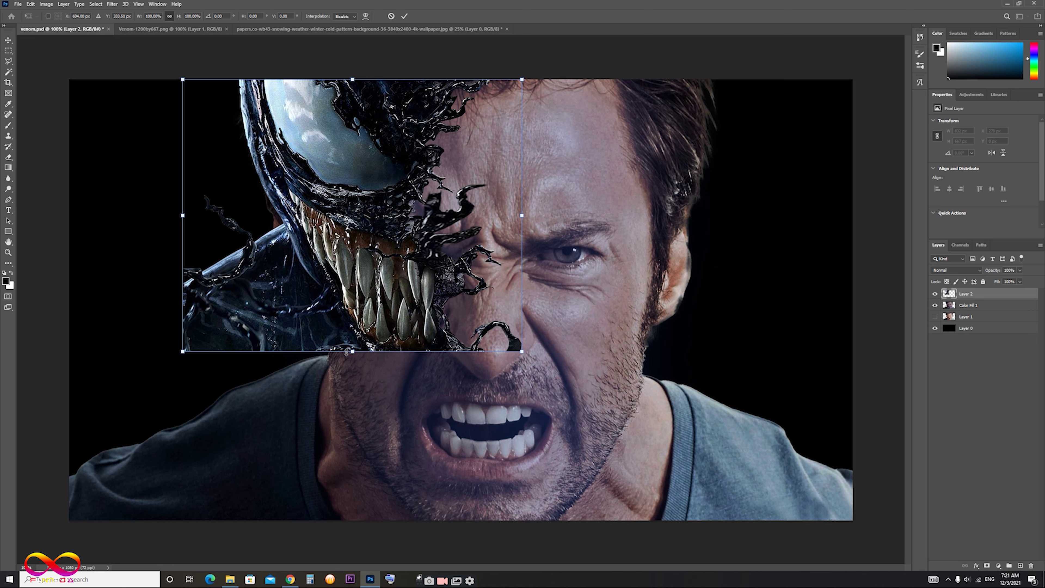
drag(350, 353, 349, 525)
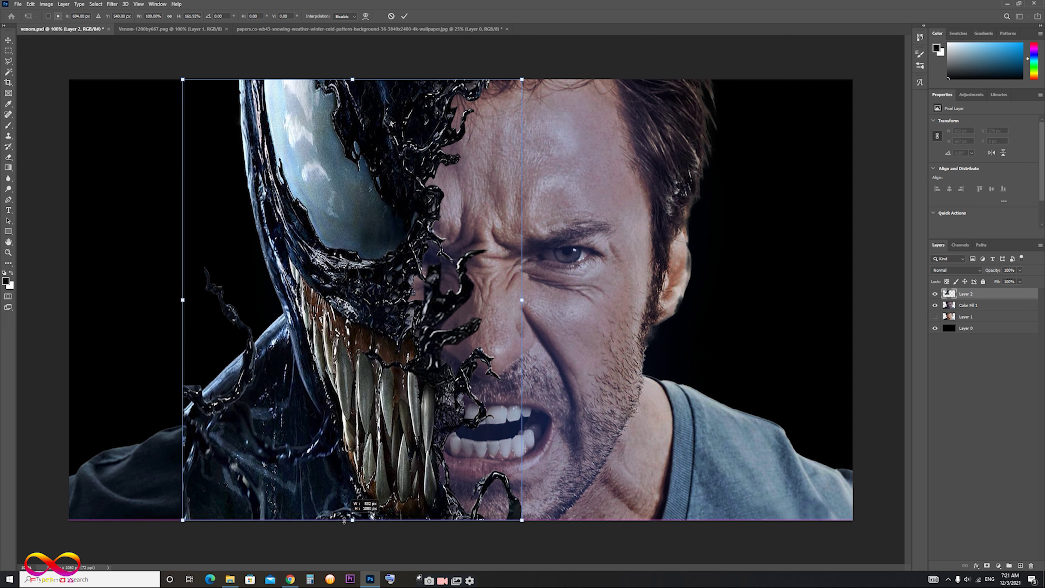
drag(181, 307, 68, 332)
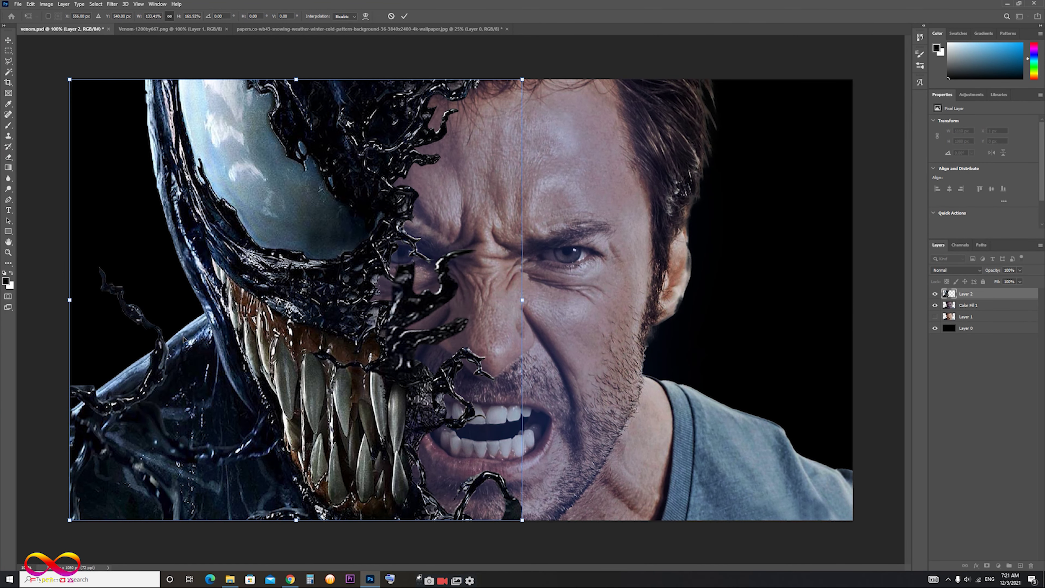
key(shift+Right)
key(shift+Right)
key(shift+Right)
key(Right)
key(Right)
key(Right)
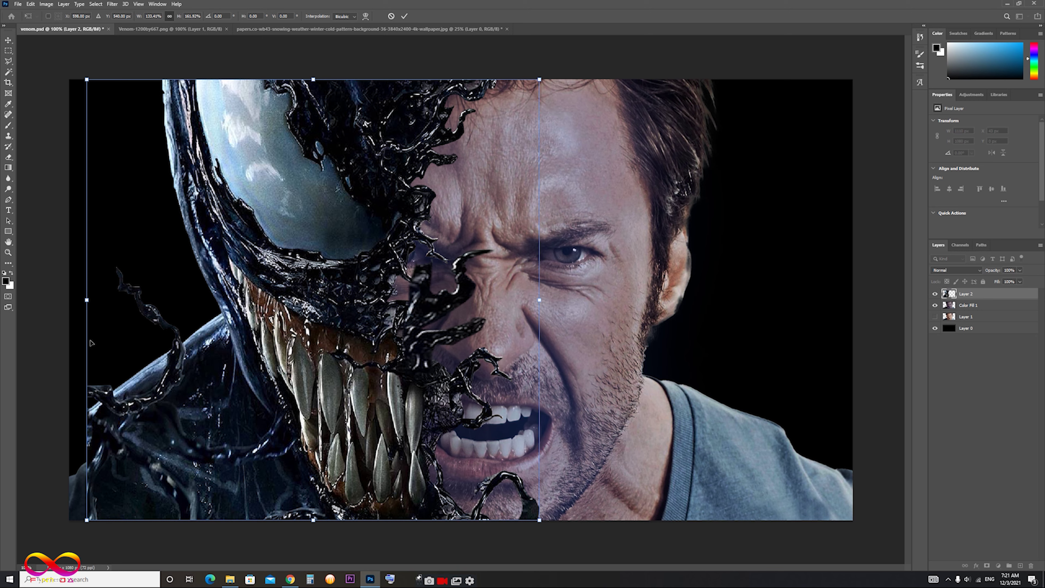
drag(124, 282, 106, 285)
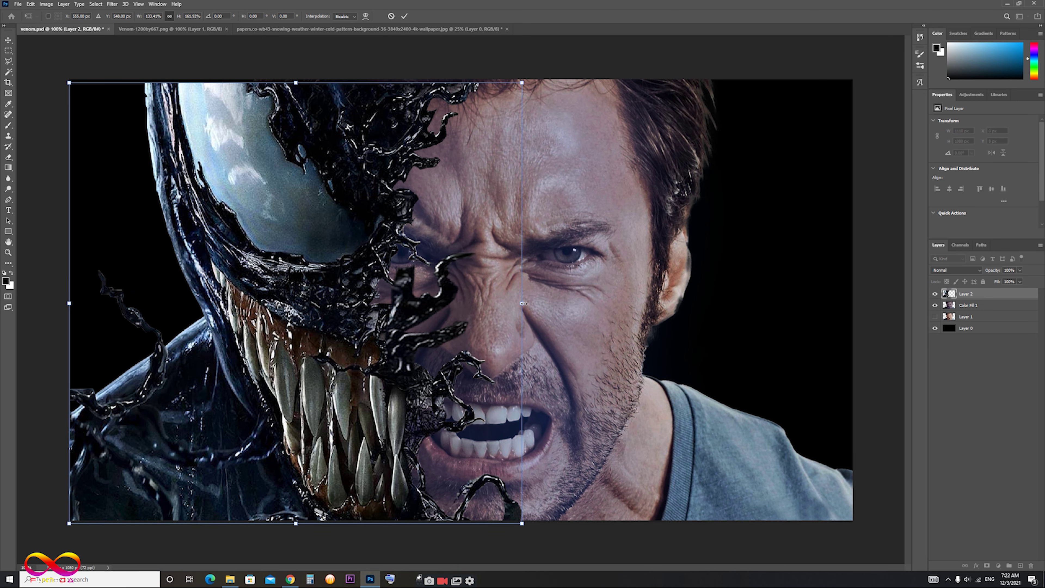
drag(522, 303, 590, 322)
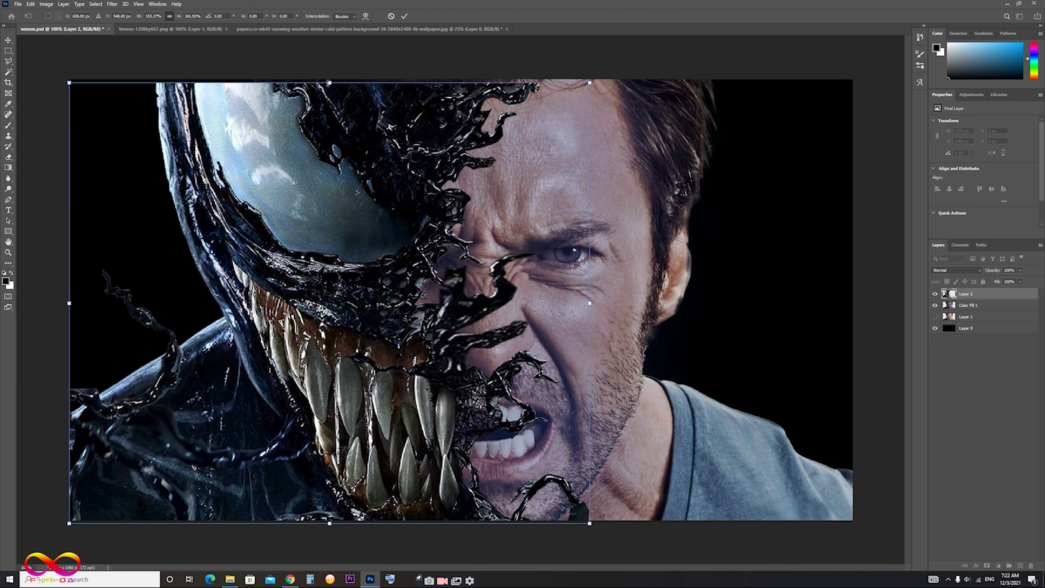
drag(329, 82, 329, 76)
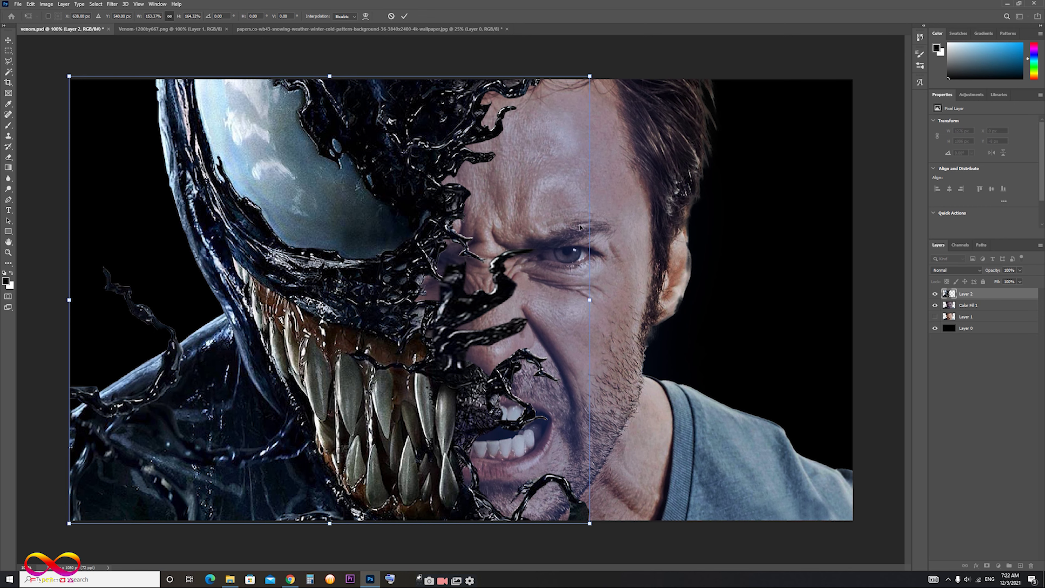
drag(589, 301, 615, 305)
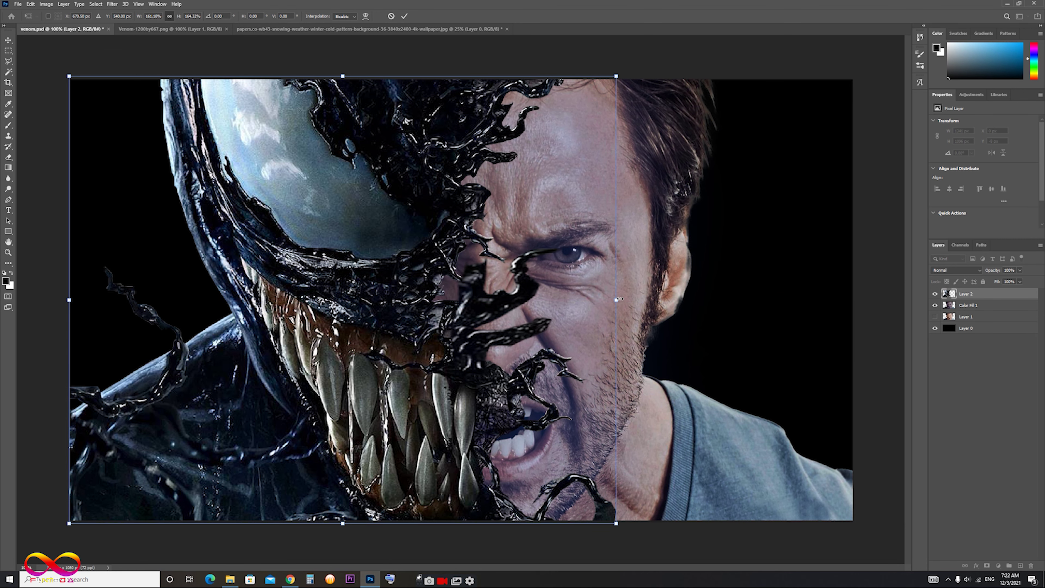
drag(618, 295, 626, 300)
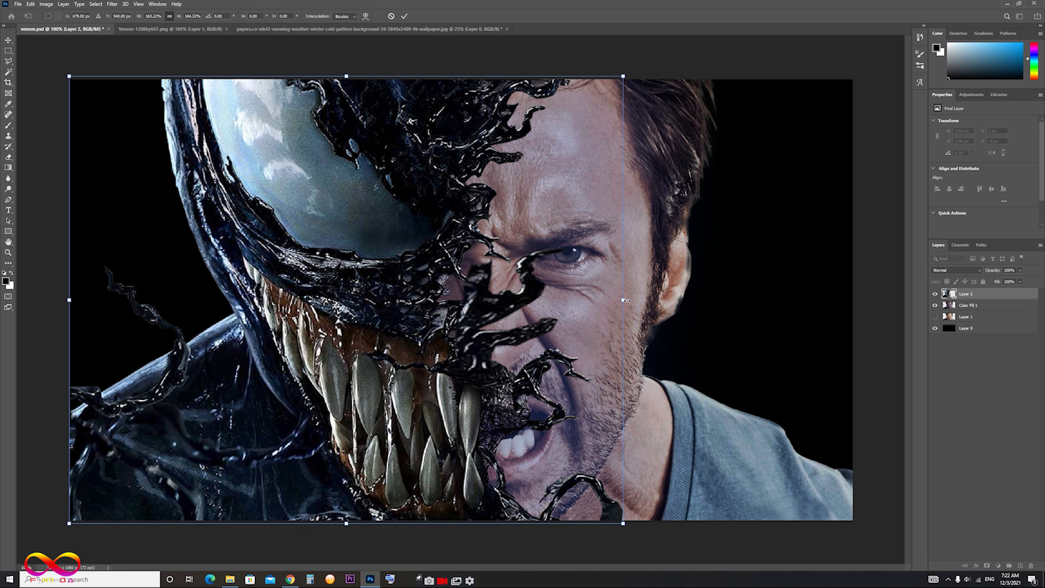
key(Return)
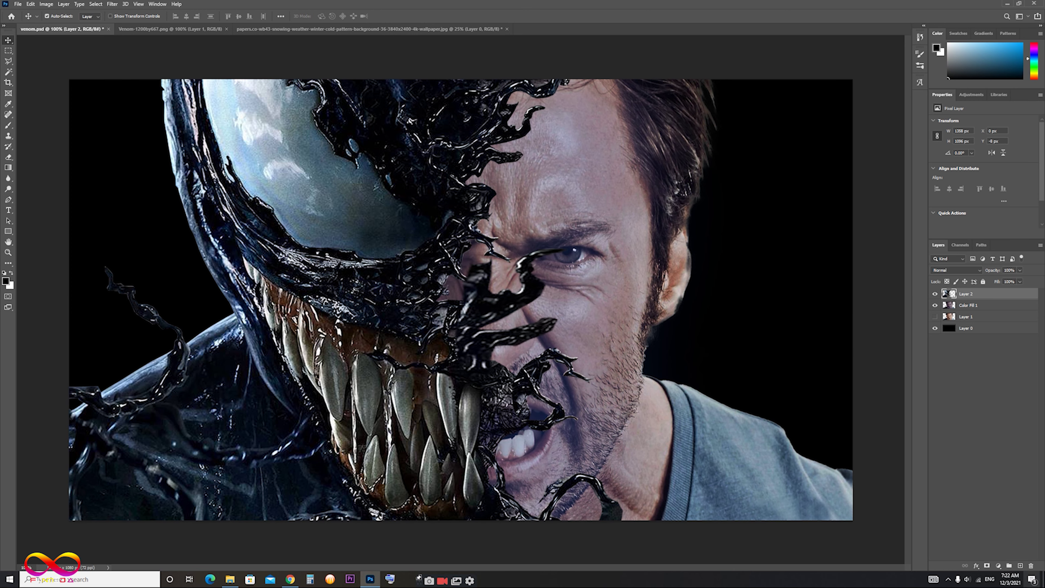
Add a new top Layer 3 and set the brush to 23% opacity.
click(1021, 566)
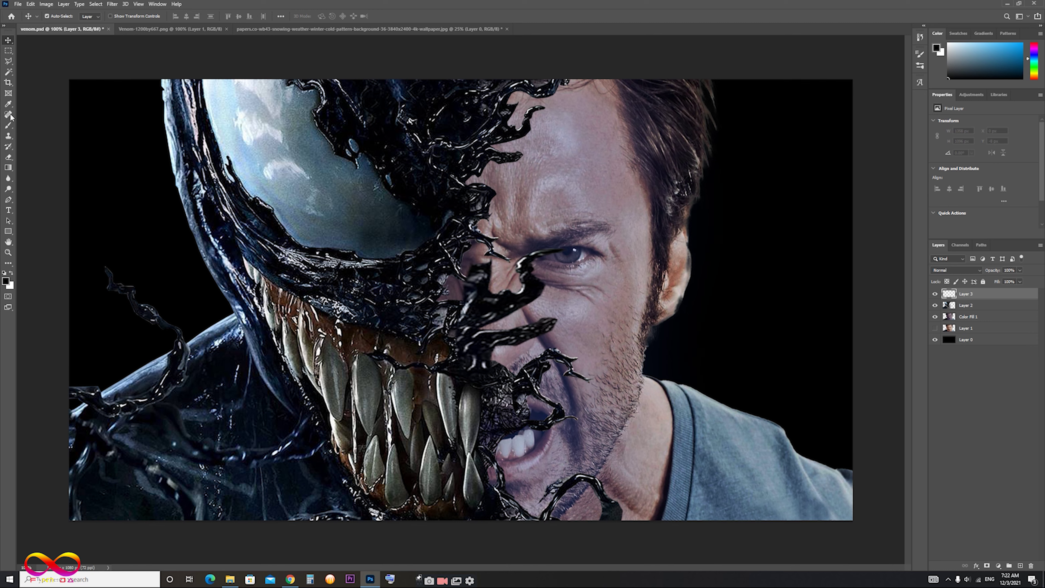
click(7, 126)
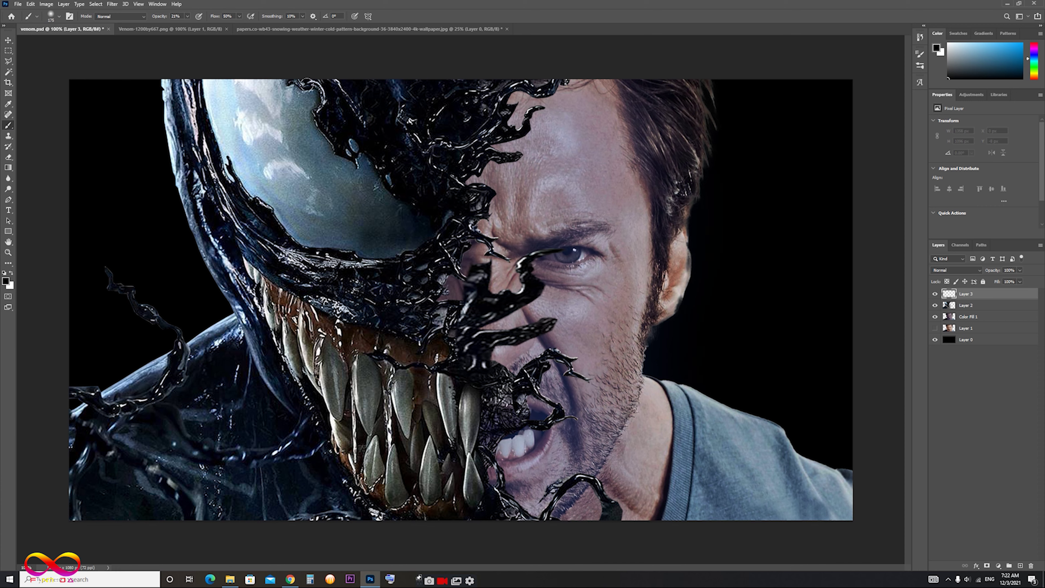
click(187, 17)
drag(524, 68, 514, 132)
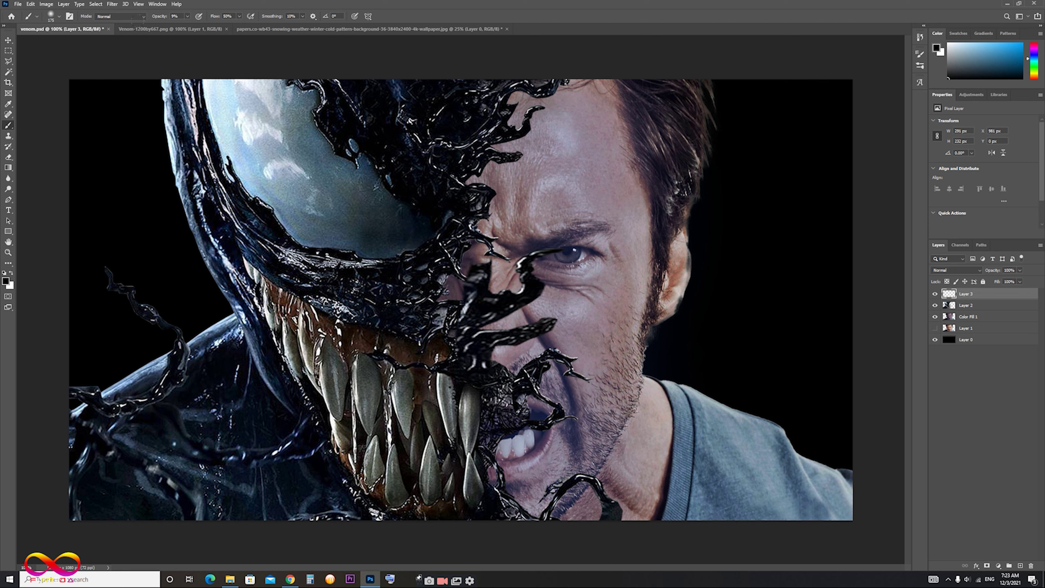
click(187, 17)
drag(195, 25, 193, 26)
Shade the skin along the Venom edge, cheek, mouth and jaw with faint black strokes.
mouse_move(519, 81)
mouse_down()
mouse_move(434, 203)
mouse_move(497, 499)
mouse_move(492, 481)
mouse_up()
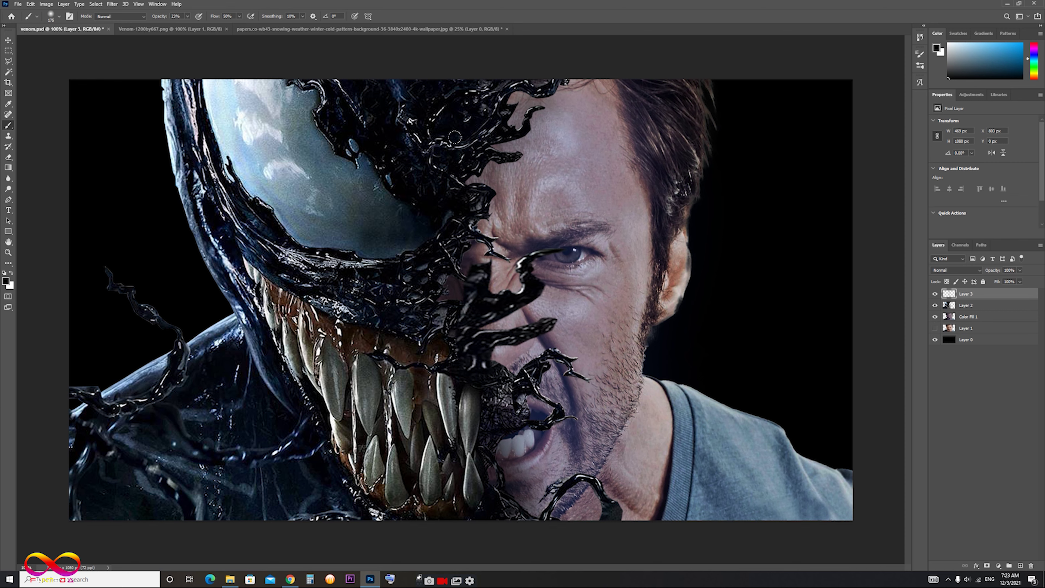
drag(482, 182, 481, 247)
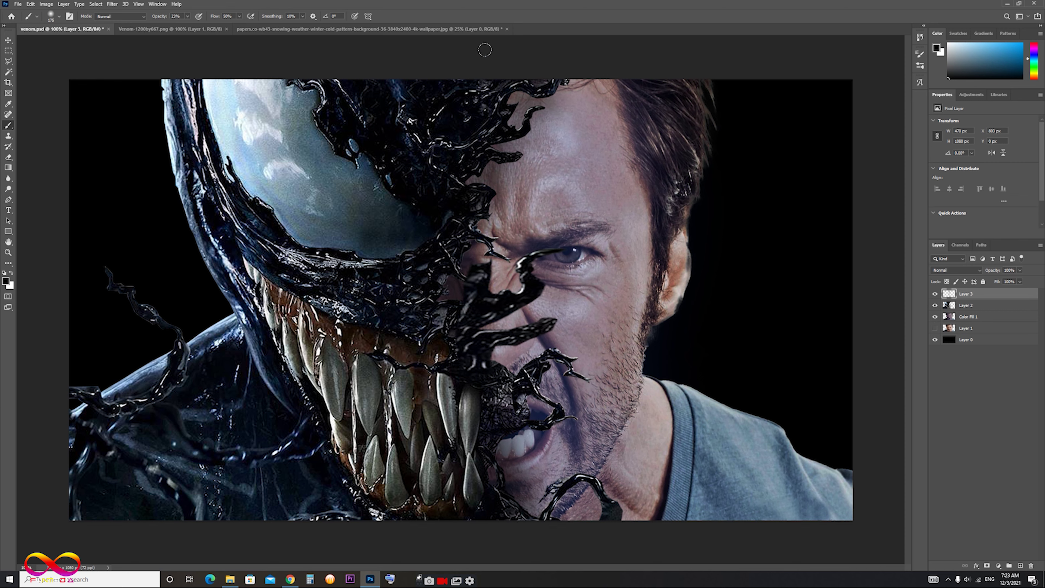
drag(444, 375, 487, 496)
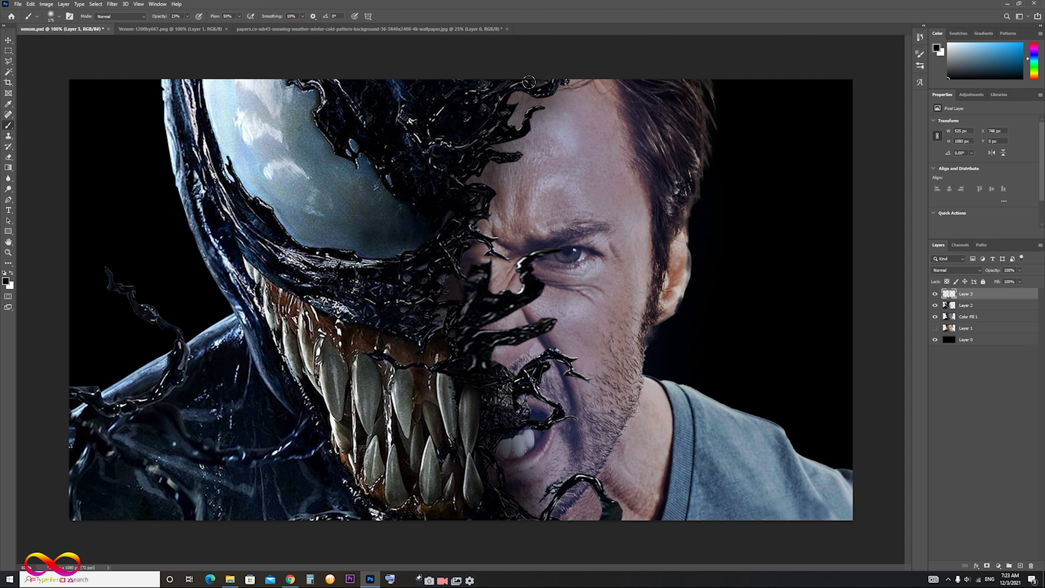
drag(562, 87, 571, 96)
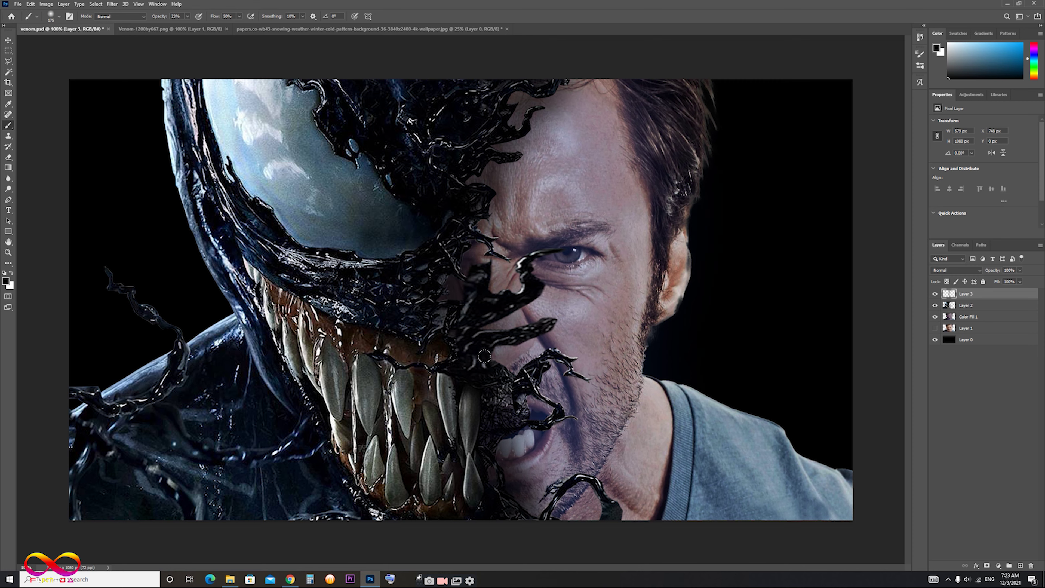
drag(534, 445, 517, 485)
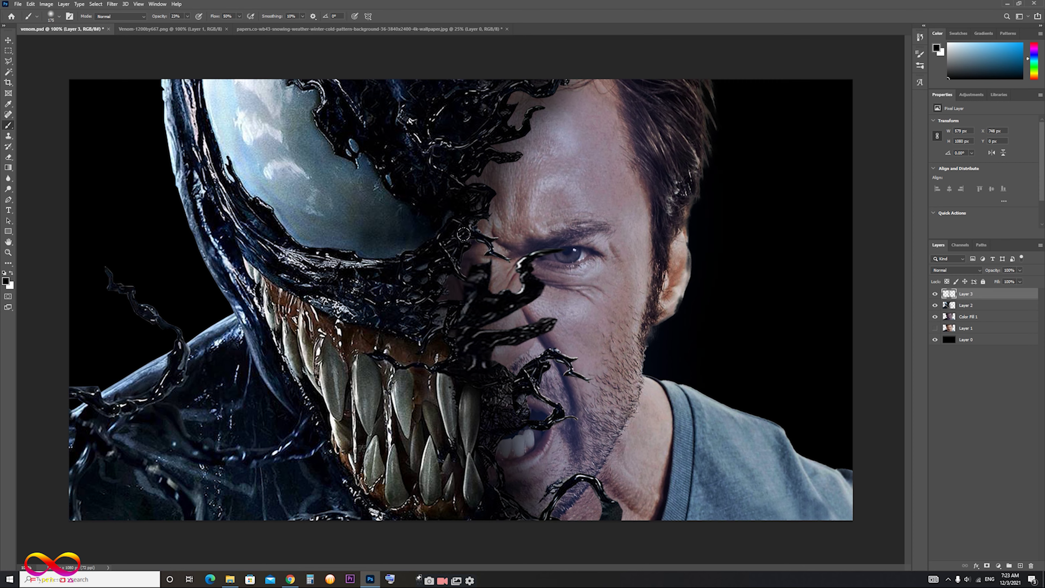
drag(466, 152, 487, 455)
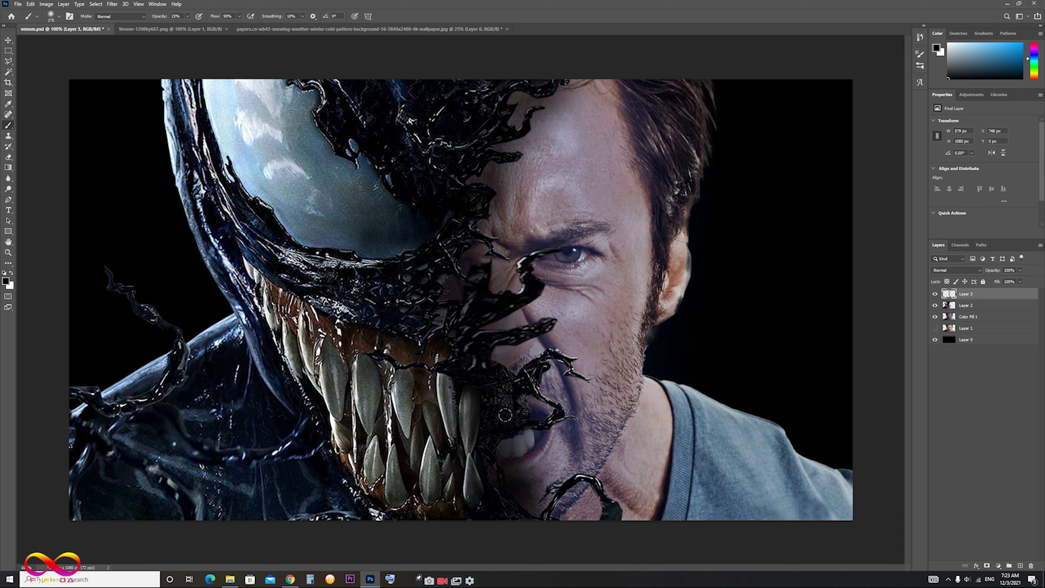
mouse_move(548, 50)
mouse_down()
mouse_move(490, 77)
mouse_move(448, 219)
mouse_up()
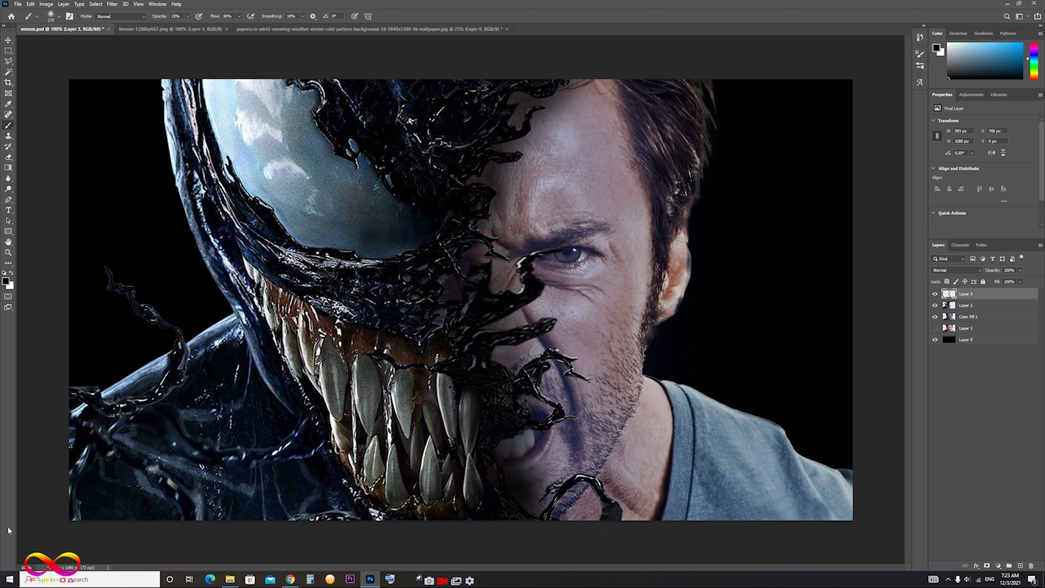
click(18, 4)
Open g9jwFX.jpg and convert its Background into editable Layer 0.
click(27, 21)
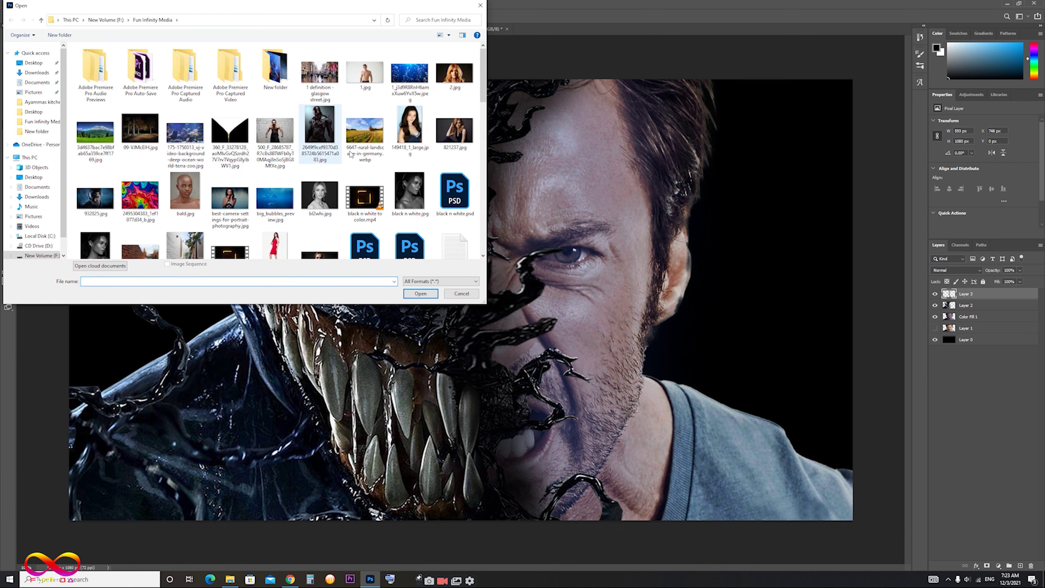
scroll(376, 153, down, 5)
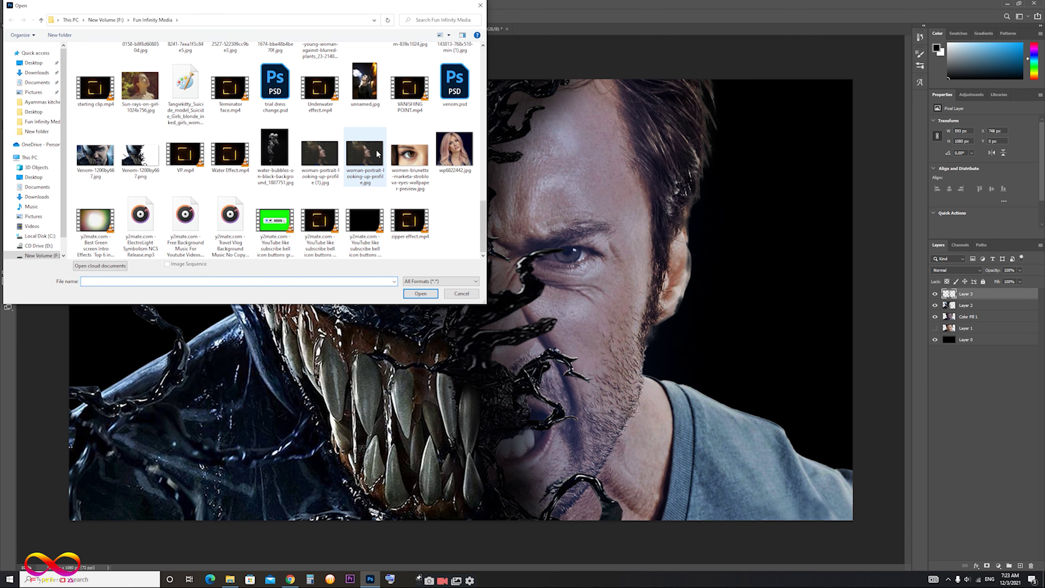
scroll(377, 153, up, 2)
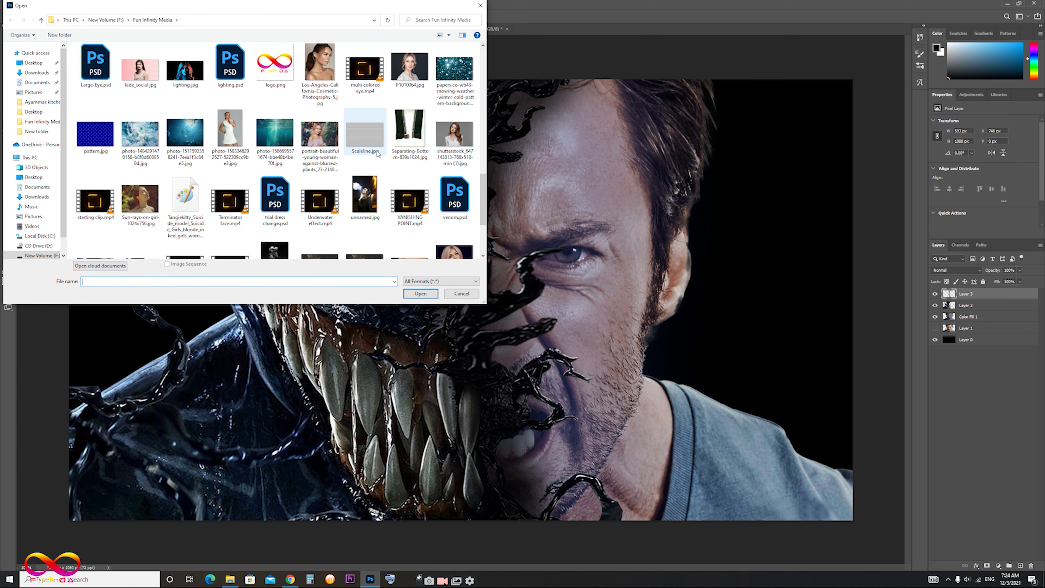
scroll(377, 153, up, 2)
scroll(377, 153, up, 2)
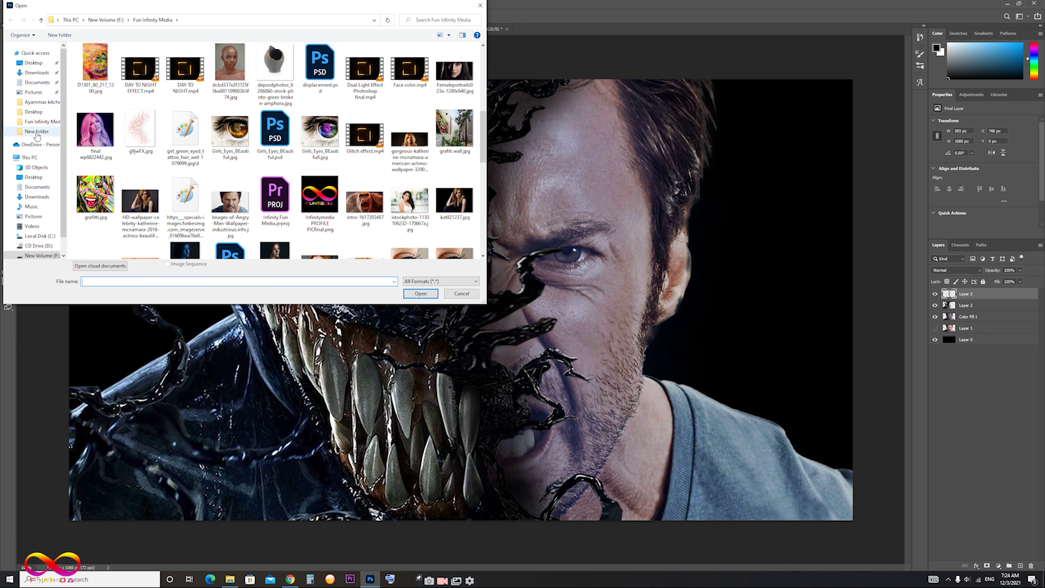
click(137, 146)
click(421, 293)
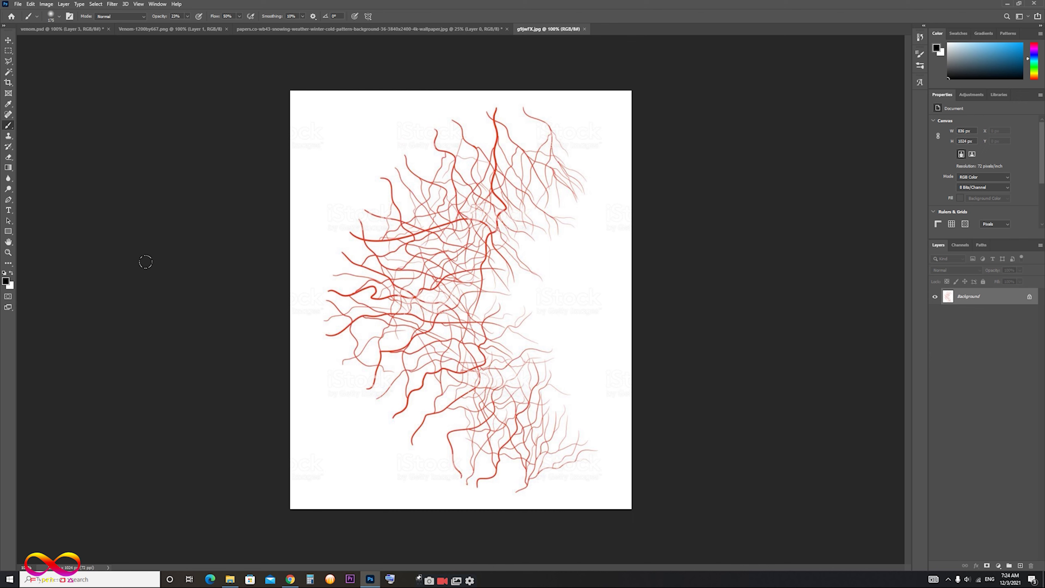
double_click(1015, 298)
click(592, 178)
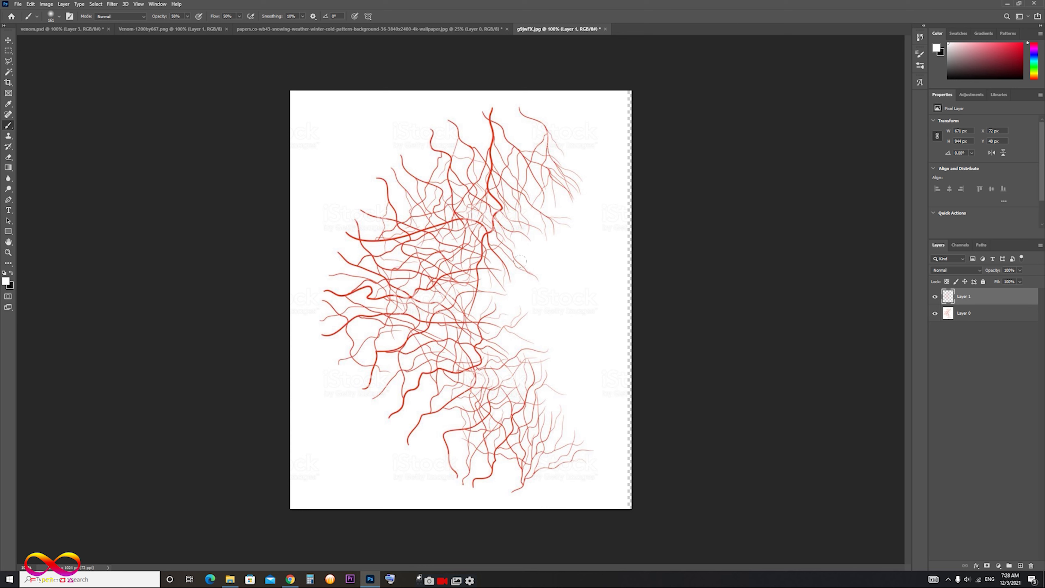
Drag the red vein texture from g9jwFX.jpg into venom.psd as Layer 4 over the face.
key(v)
mouse_move(477, 262)
mouse_down()
mouse_move(311, 196)
mouse_move(408, 284)
mouse_up()
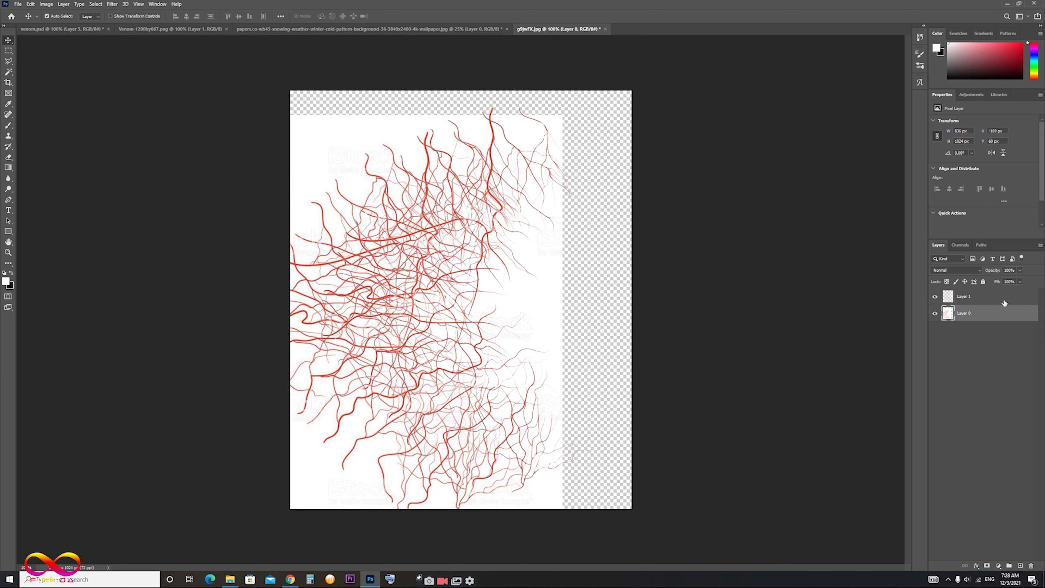
click(959, 300)
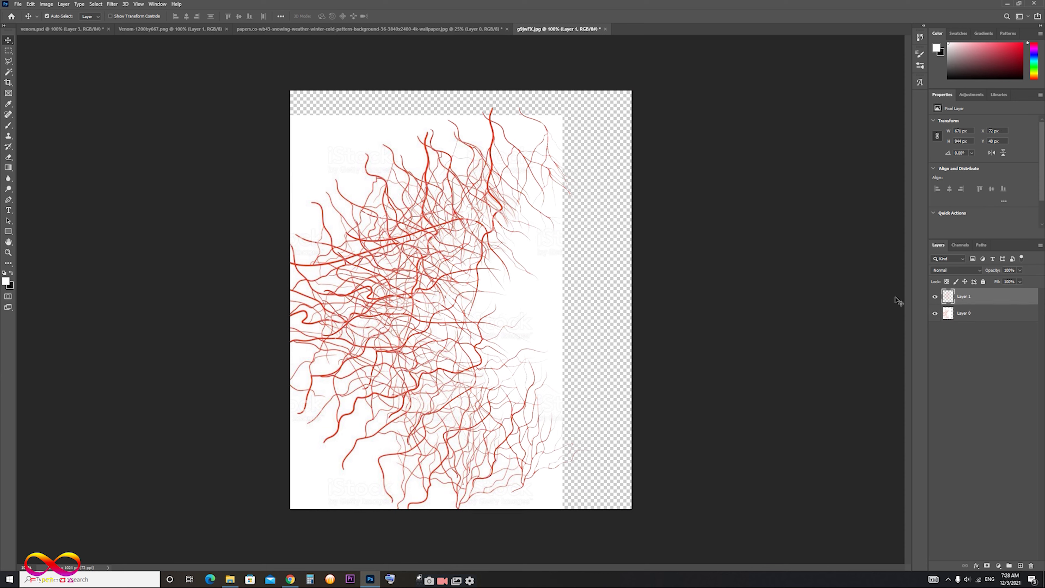
drag(490, 134, 52, 41)
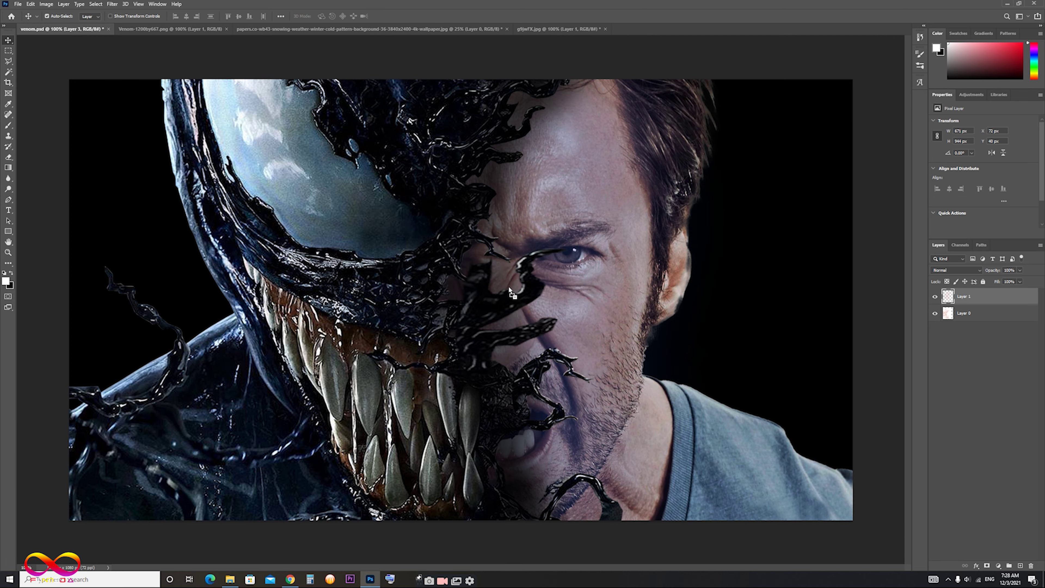
drag(51, 41, 526, 266)
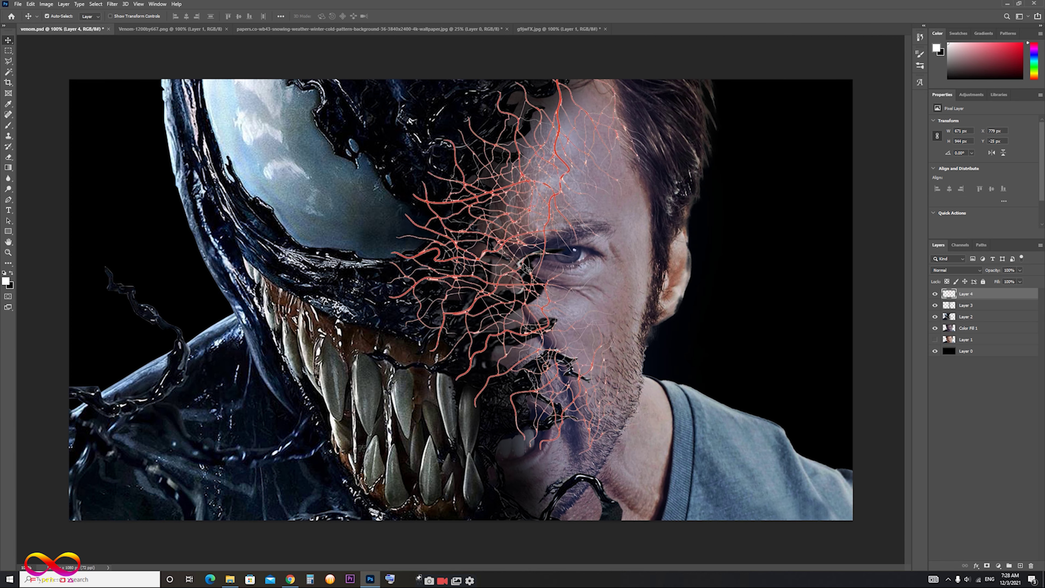
Give Layer 4 a black Color Overlay plus Bevel & Emboss with Contour, Depth 136%, Size 7 px.
double_click(1026, 299)
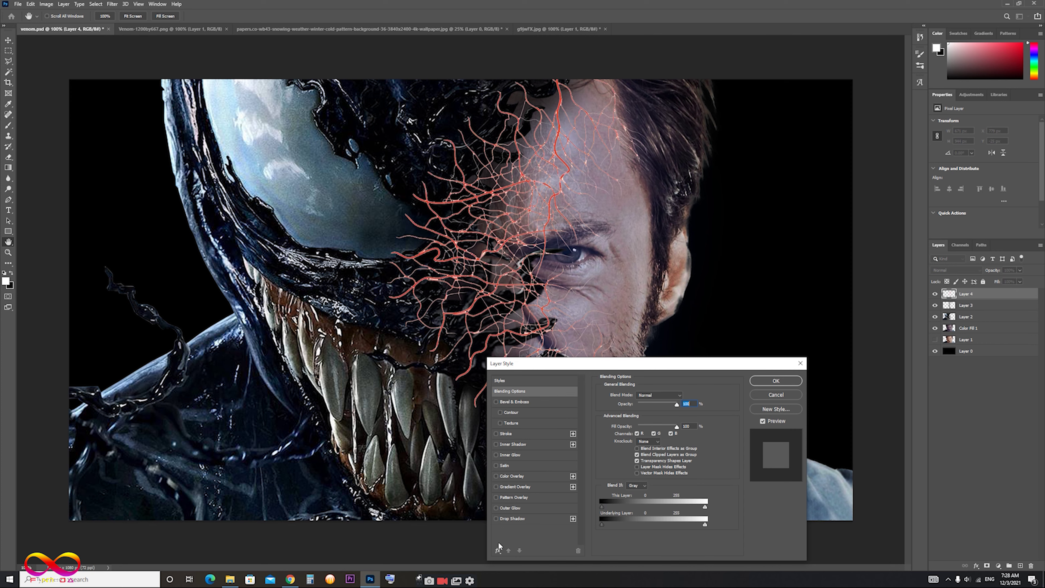
click(548, 475)
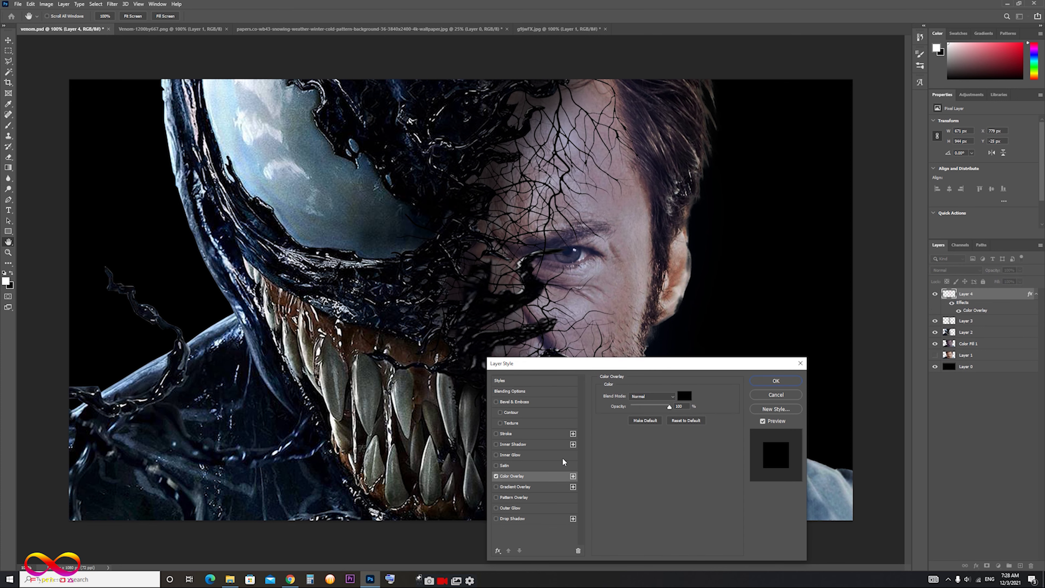
click(518, 401)
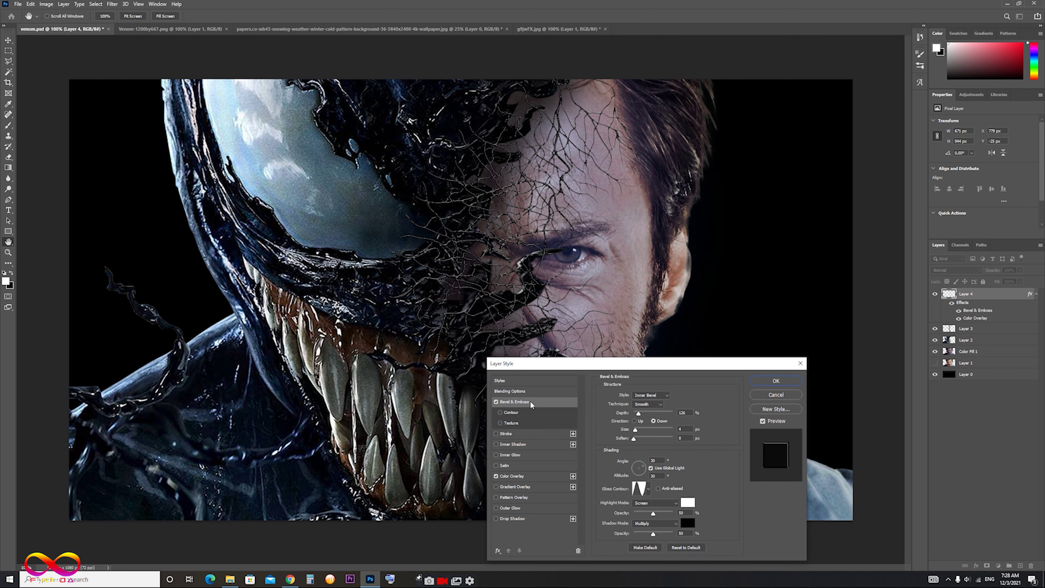
click(500, 413)
drag(640, 412, 639, 417)
drag(635, 430, 635, 430)
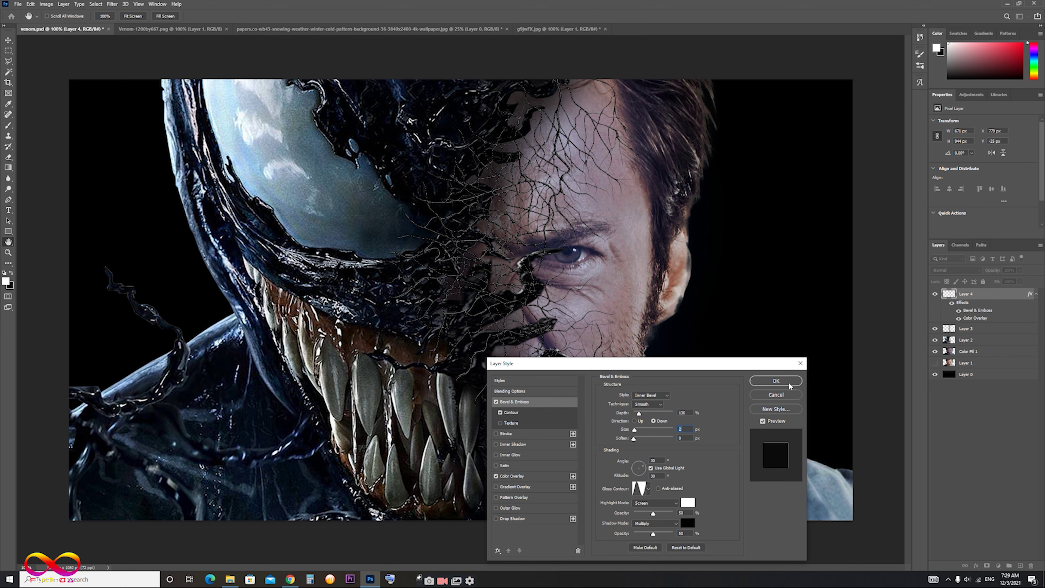
click(775, 381)
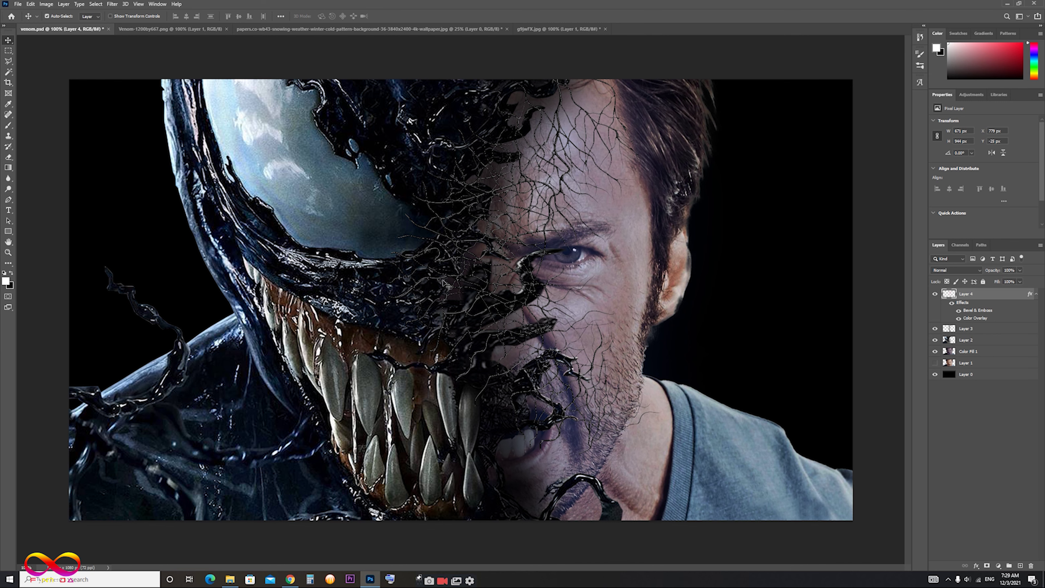
Select vein Layer 4 and nudge it up and to the left over the face.
drag(451, 288, 461, 288)
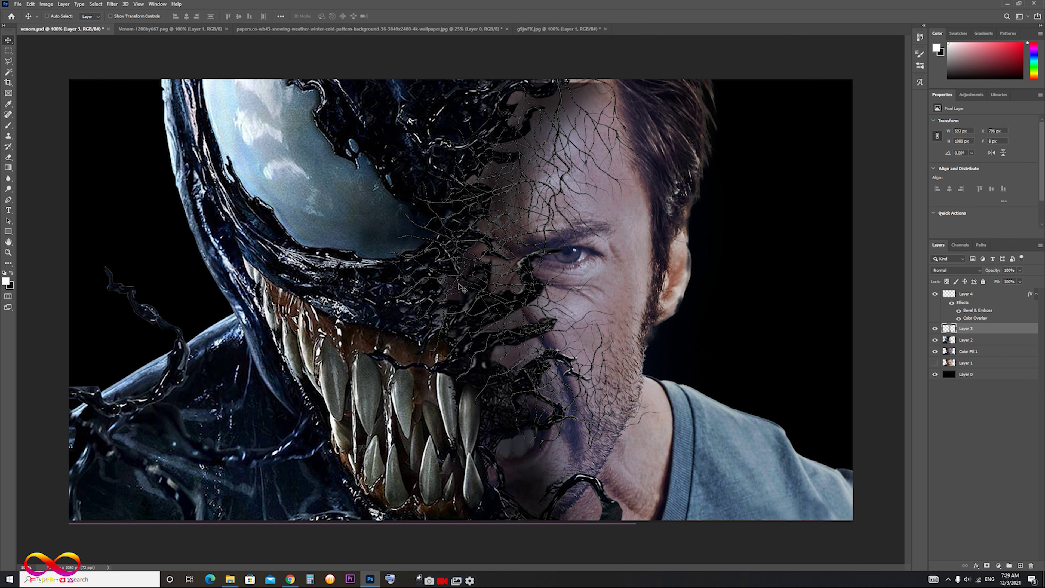
click(985, 293)
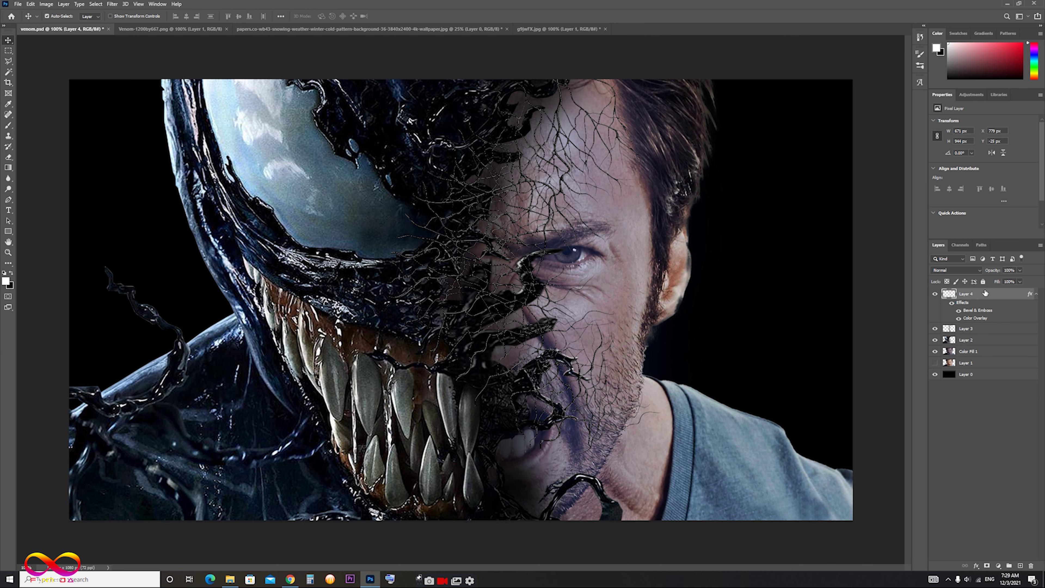
mouse_move(558, 196)
mouse_down()
mouse_move(591, 192)
mouse_move(582, 195)
mouse_up()
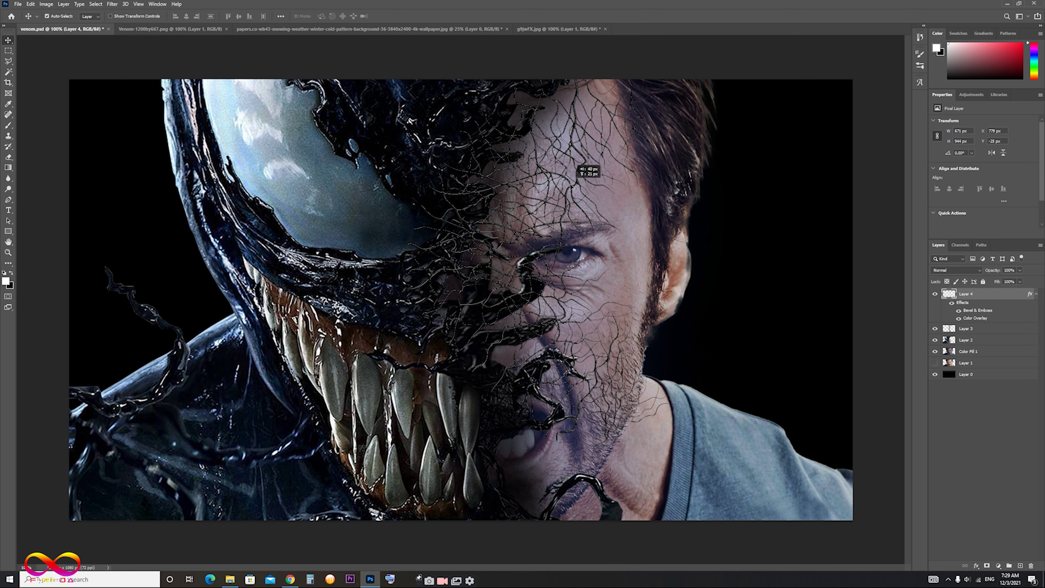
drag(582, 195, 571, 186)
click(9, 158)
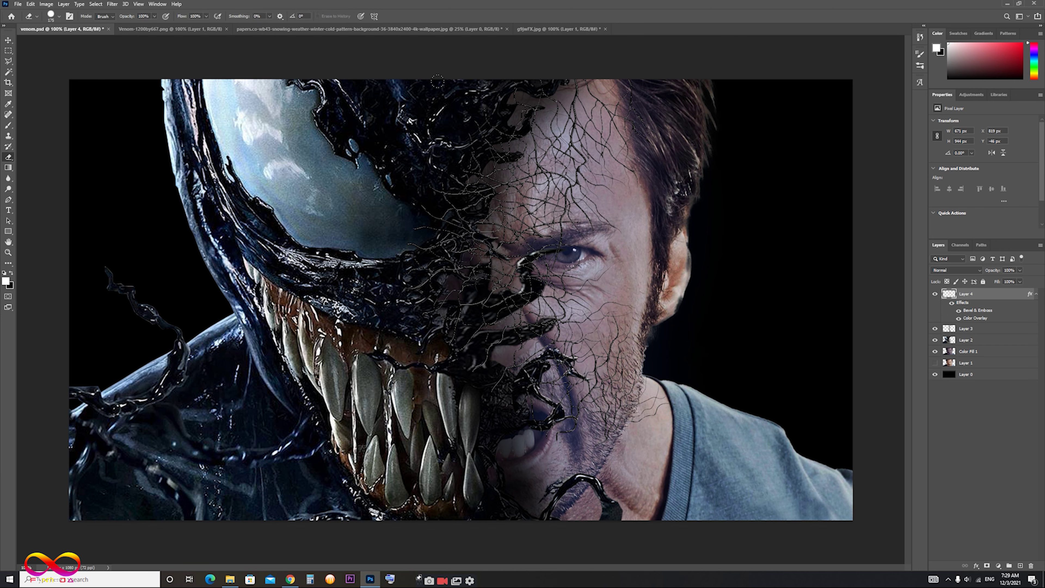
Set the eraser to a soft-edged brush tip.
click(60, 18)
drag(99, 62, 93, 59)
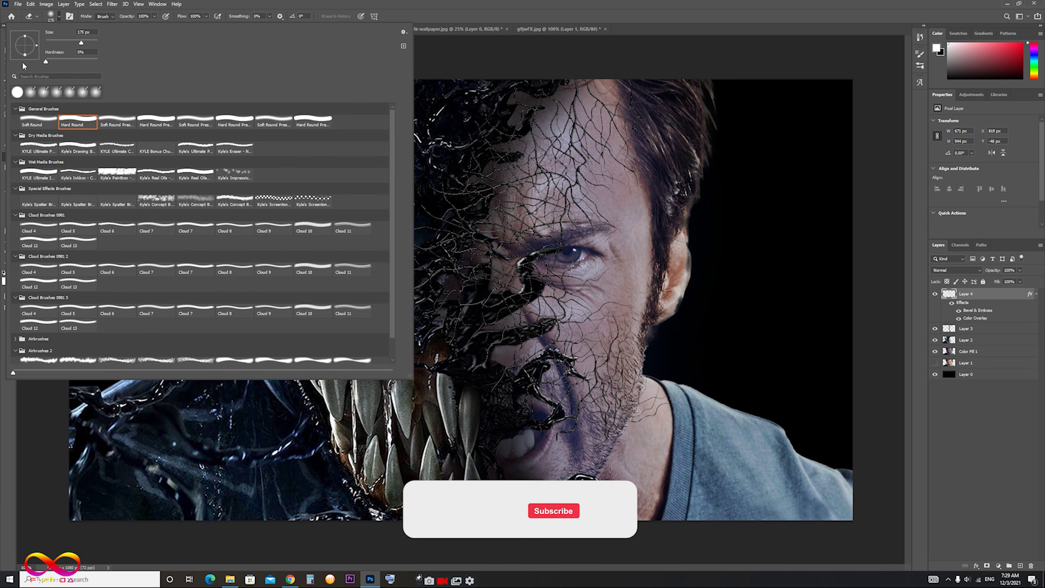
click(476, 4)
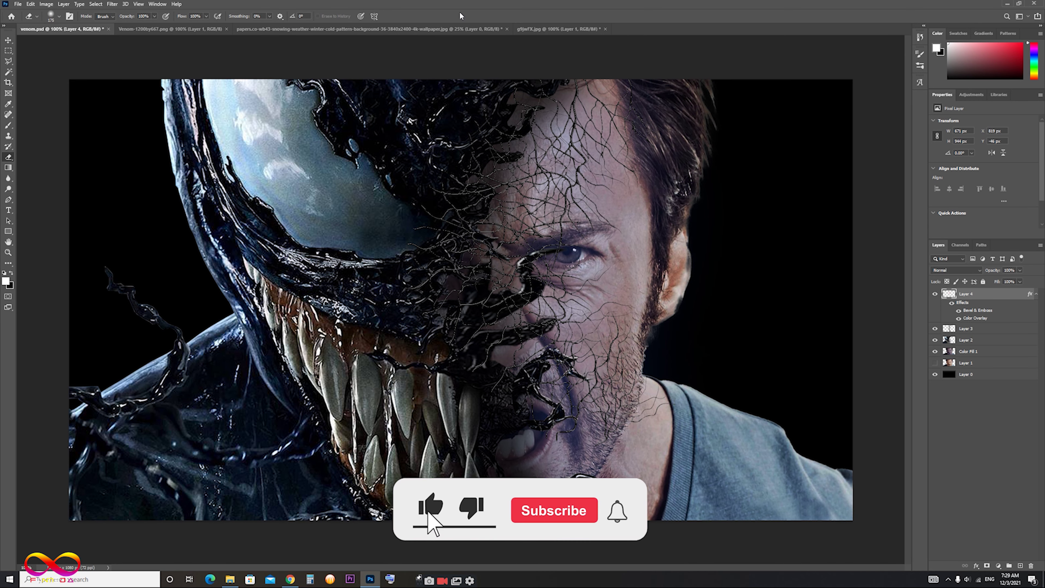
click(59, 18)
click(414, 8)
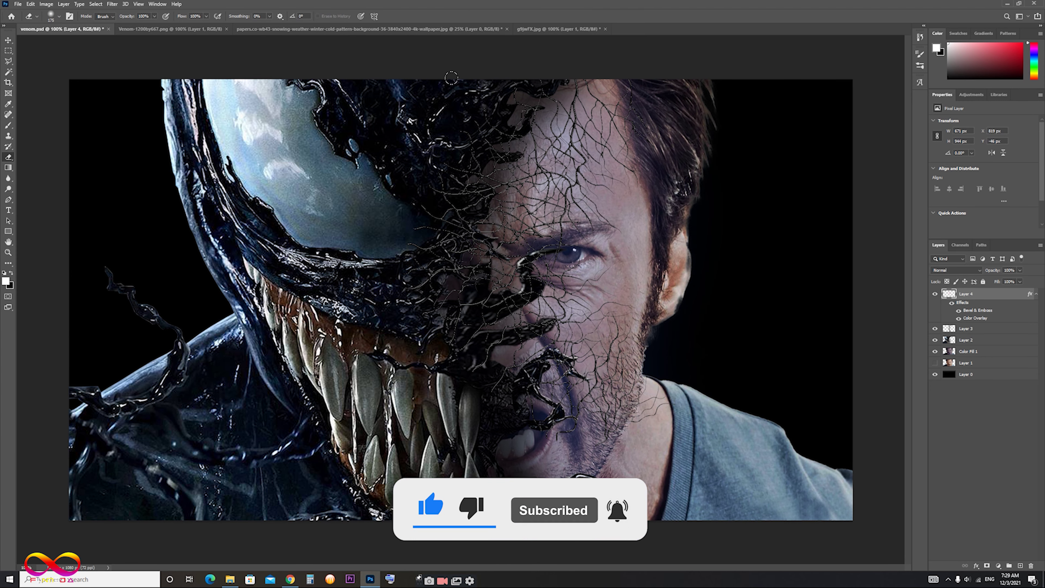
Erase the stray vein lines from the neck with the eraser at 11% opacity.
drag(400, 241, 463, 433)
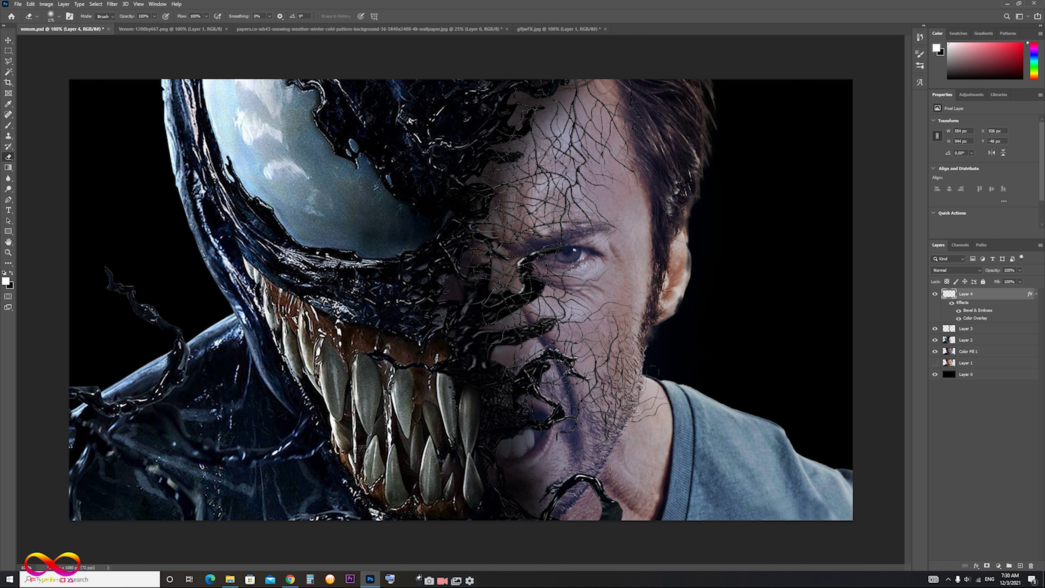
drag(667, 372, 644, 412)
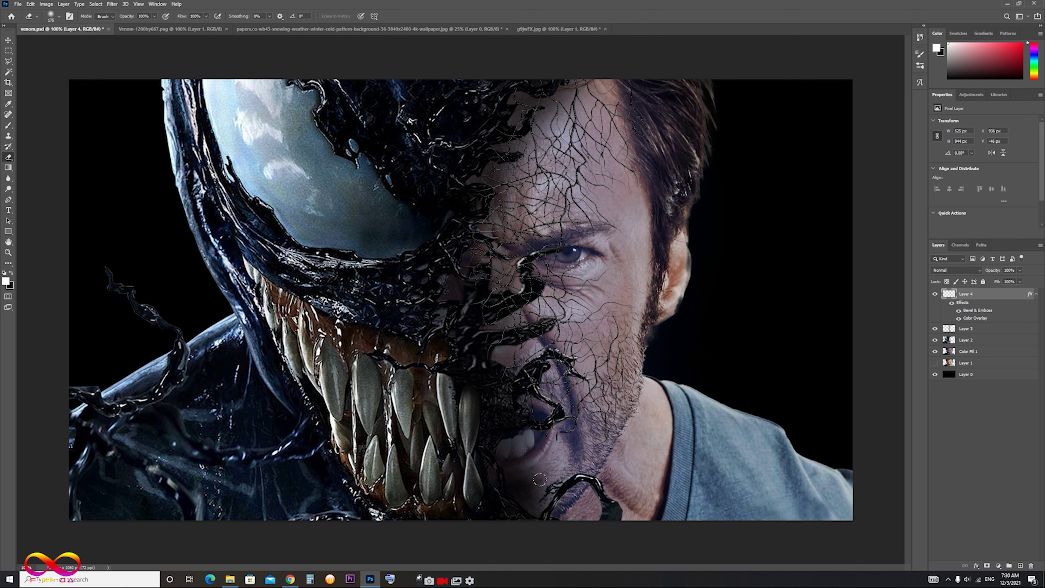
click(154, 16)
key(Return)
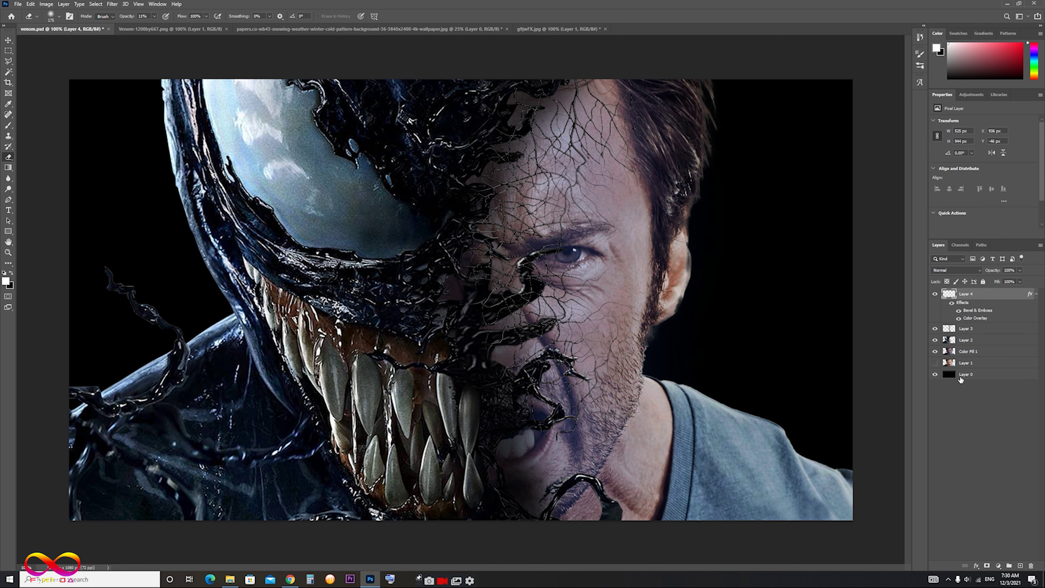
click(1003, 352)
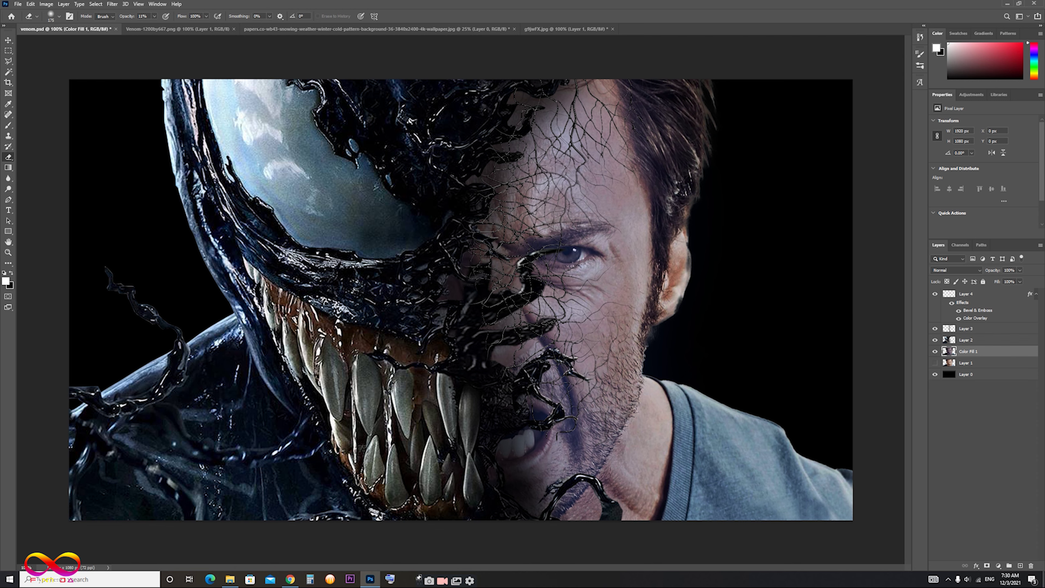
Add a new layer above Color Fill 1 and load a black 250 px brush.
click(1020, 565)
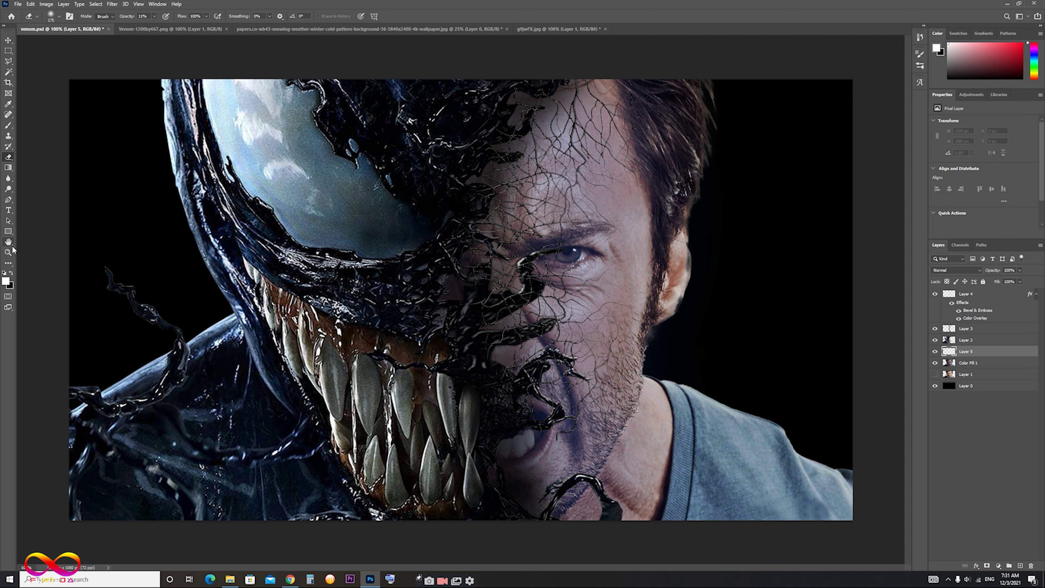
click(7, 127)
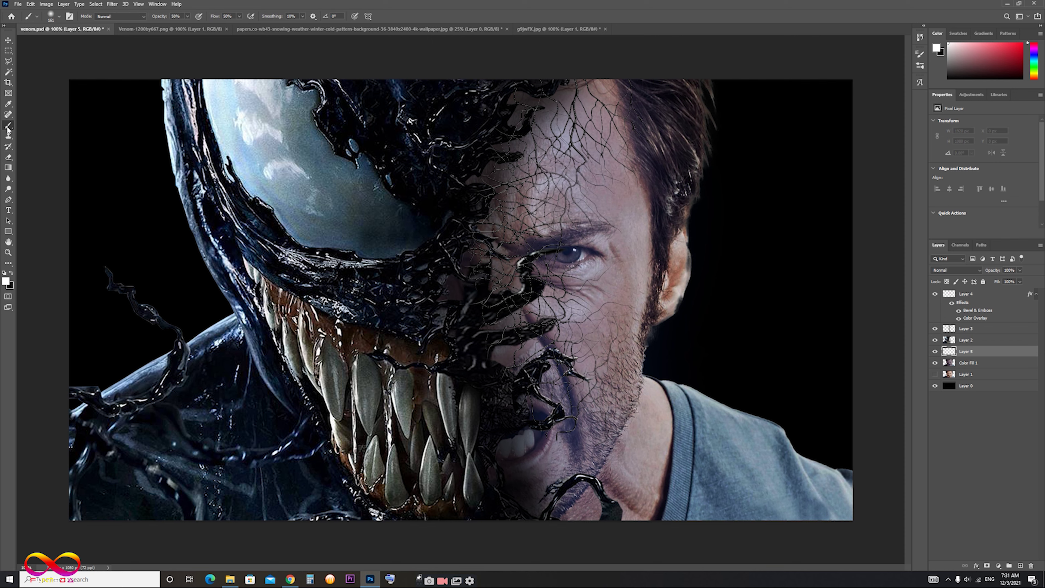
click(11, 273)
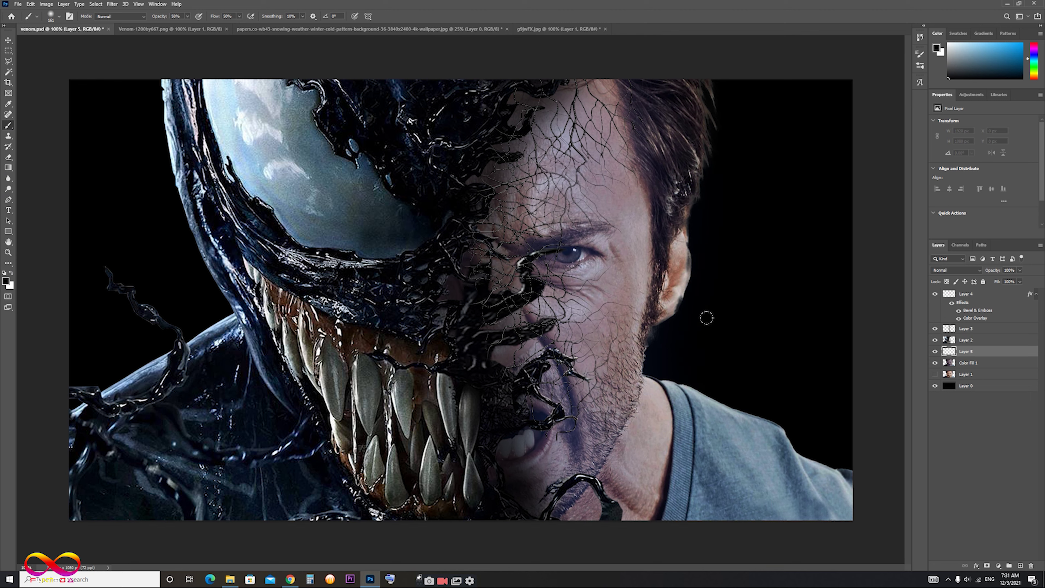
key(bracketright)
key(bracketright)
key(bracketright)
Paint black over the right hair, neck edge and T-shirt shoulder.
mouse_move(677, 63)
mouse_down()
mouse_move(696, 61)
mouse_move(670, 134)
mouse_up()
drag(667, 50, 685, 288)
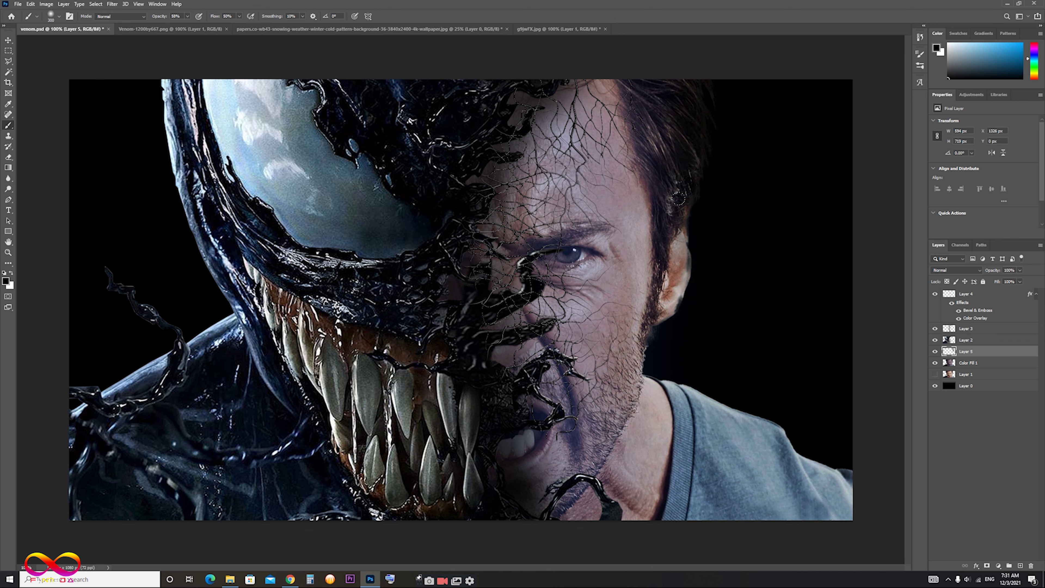
mouse_move(679, 231)
mouse_down()
mouse_move(677, 313)
mouse_move(741, 411)
mouse_up()
drag(678, 234, 681, 307)
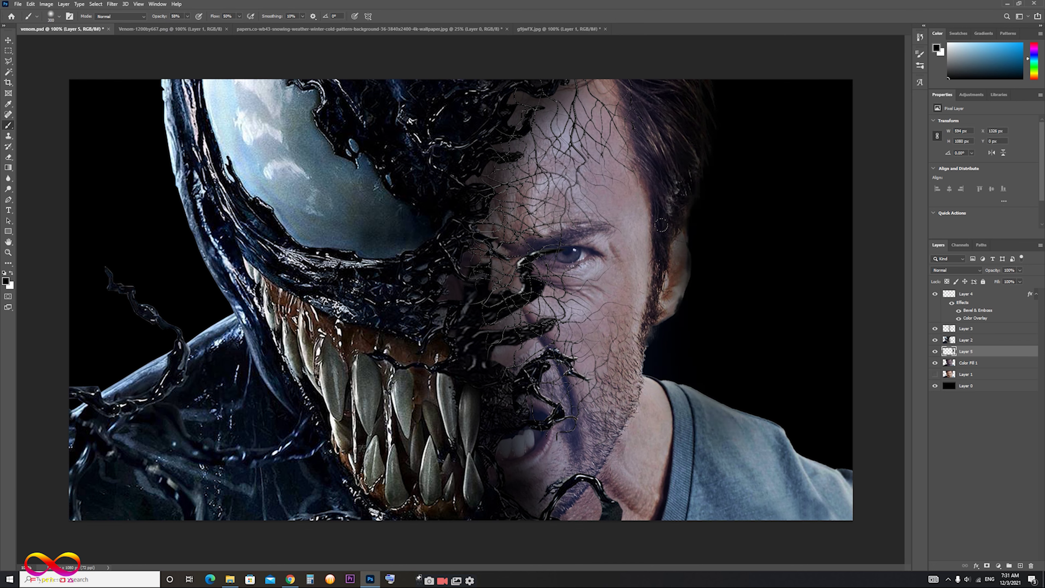
drag(658, 383, 773, 473)
drag(700, 392, 843, 494)
drag(781, 453, 848, 515)
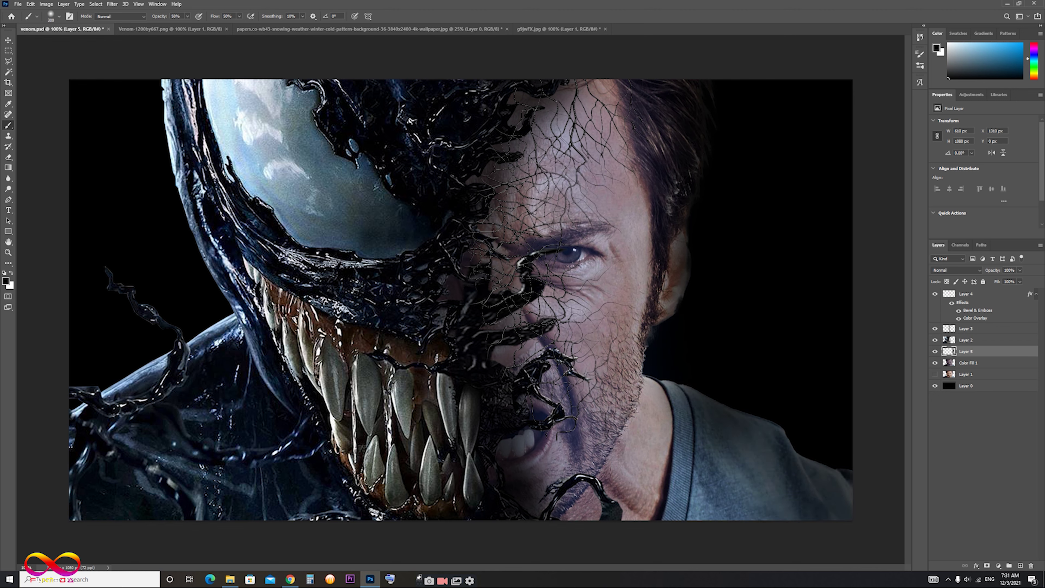
At lower brush opacity, fade the hair edge, ear, neck and shoulder into black.
click(188, 16)
drag(687, 88, 689, 167)
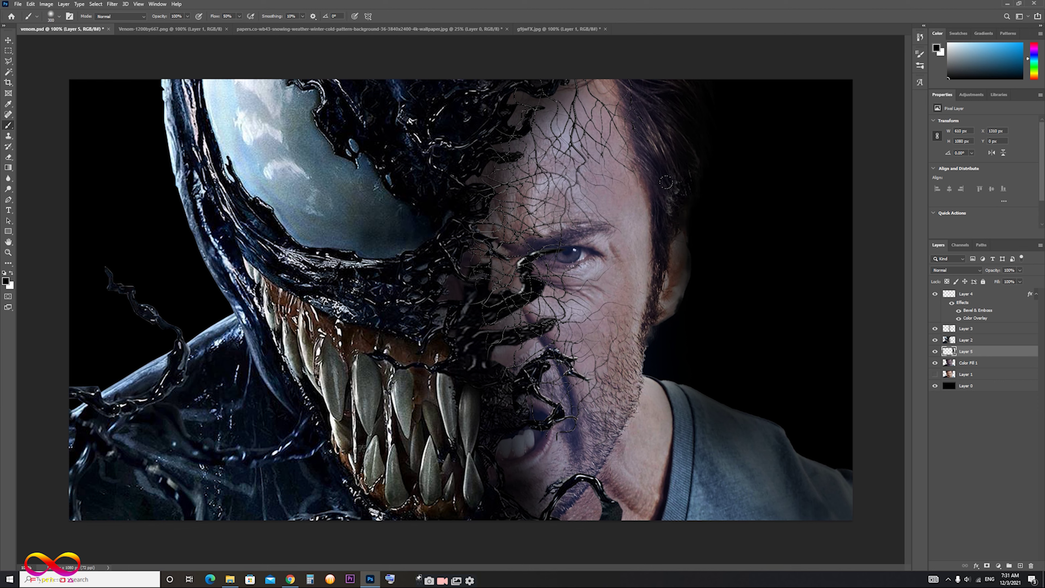
drag(679, 229, 675, 313)
drag(799, 486, 753, 428)
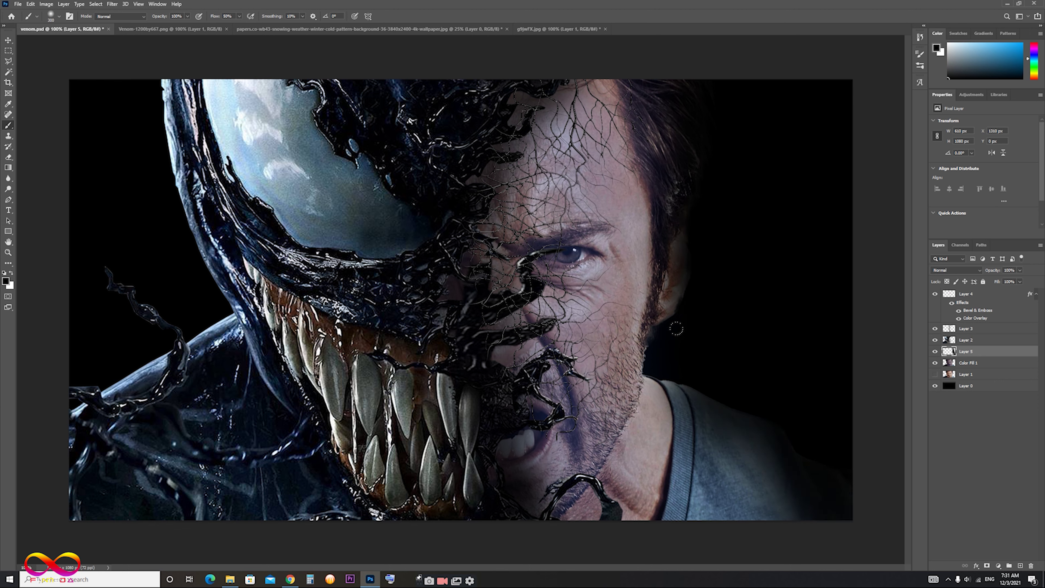
drag(671, 391, 765, 457)
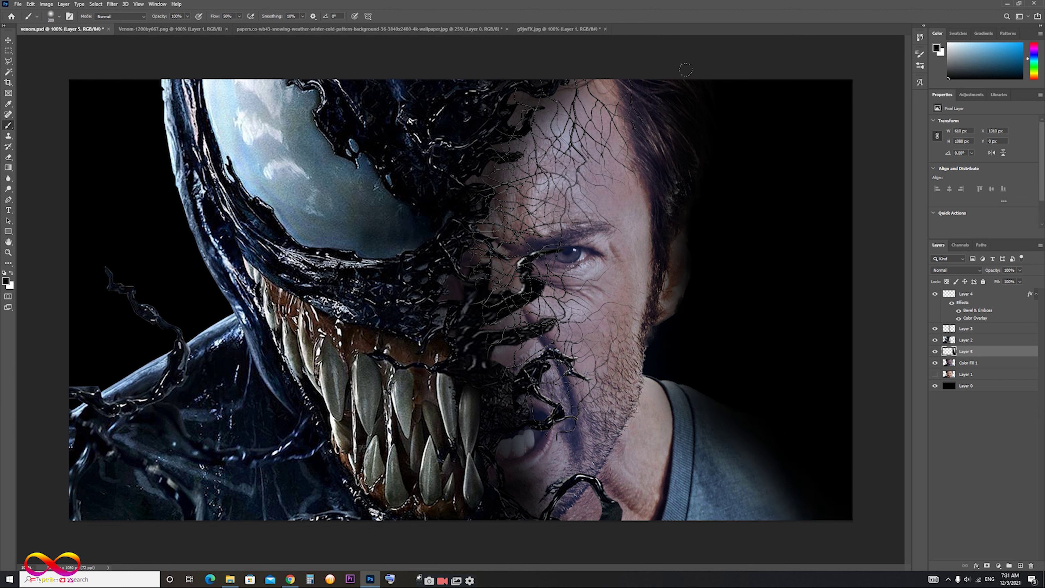
drag(706, 348, 696, 436)
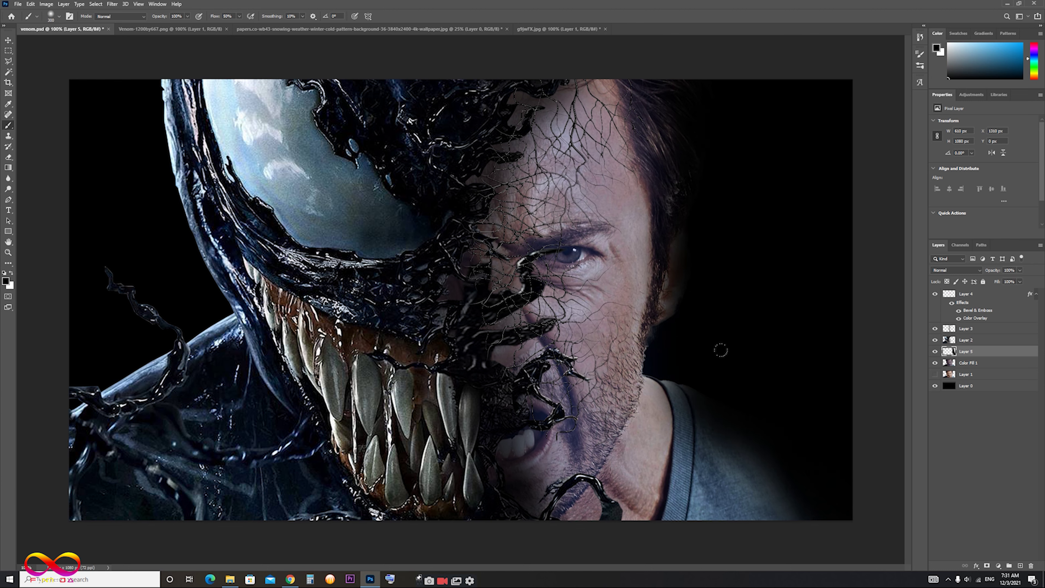
drag(725, 354, 794, 507)
drag(654, 309, 698, 397)
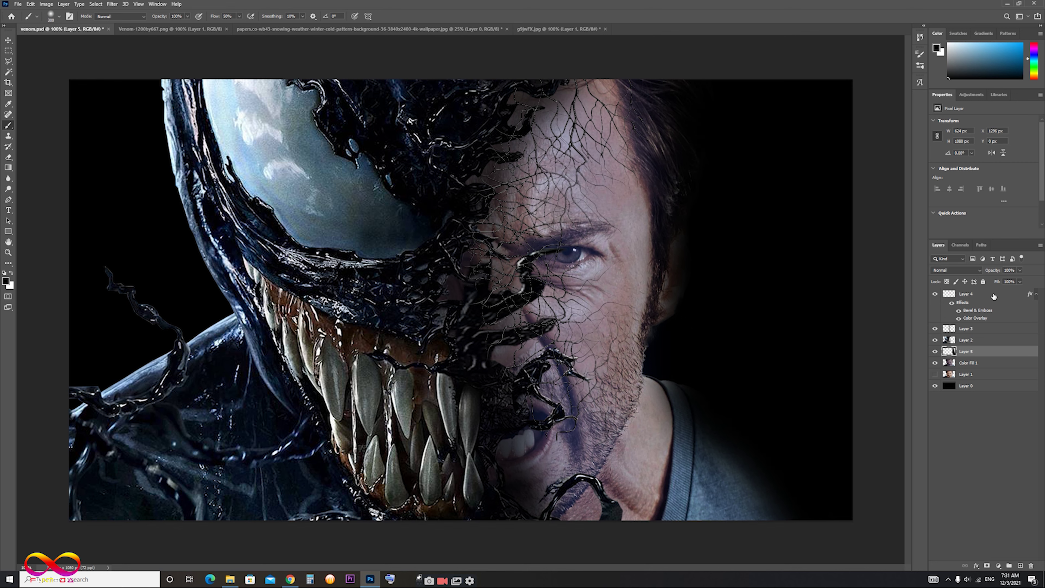
Switch vein Layer 4's blend mode to Multiply after briefly trying Hard Light.
click(935, 294)
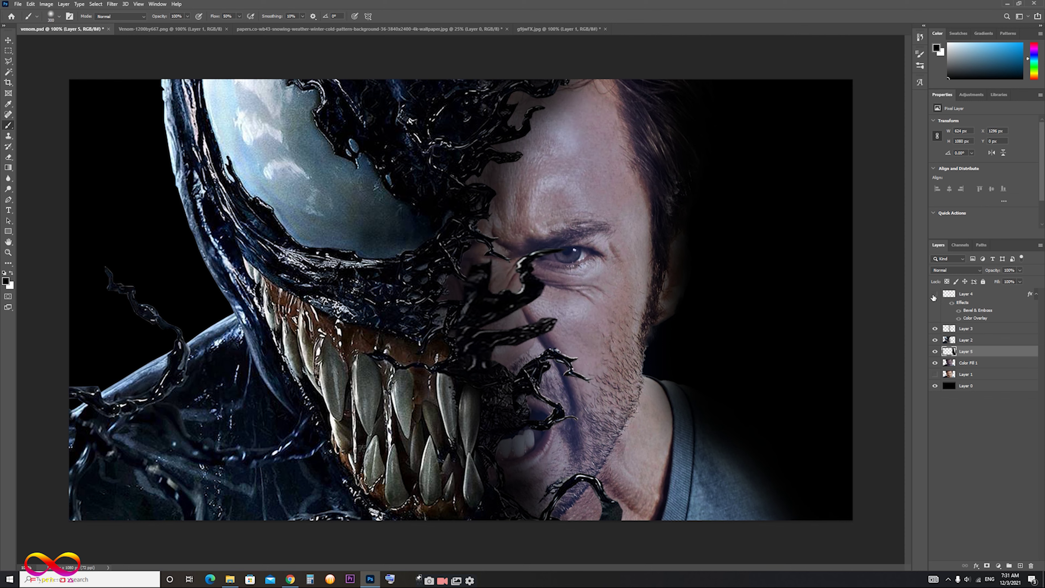
click(990, 295)
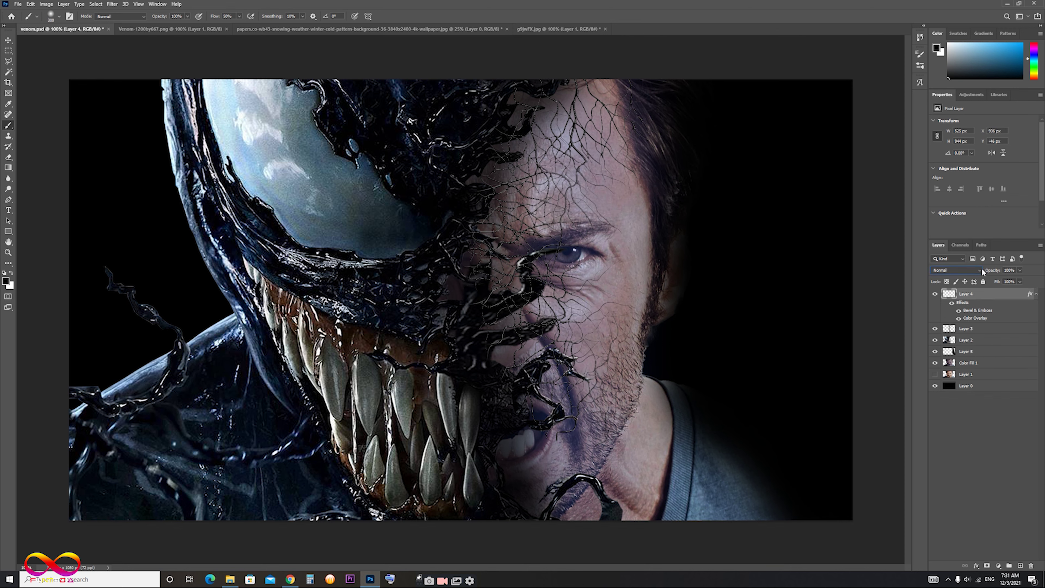
click(981, 268)
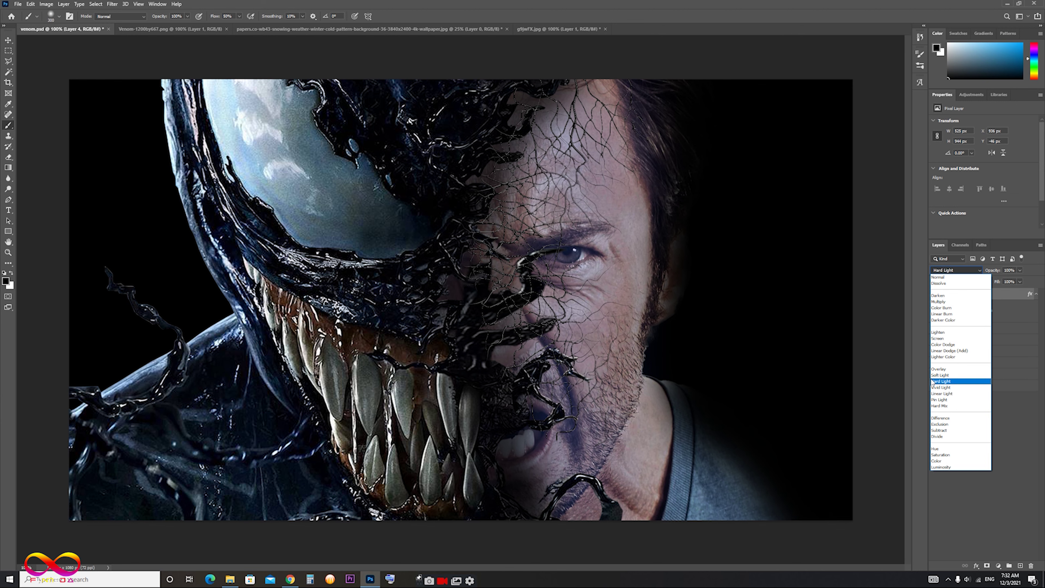
click(944, 381)
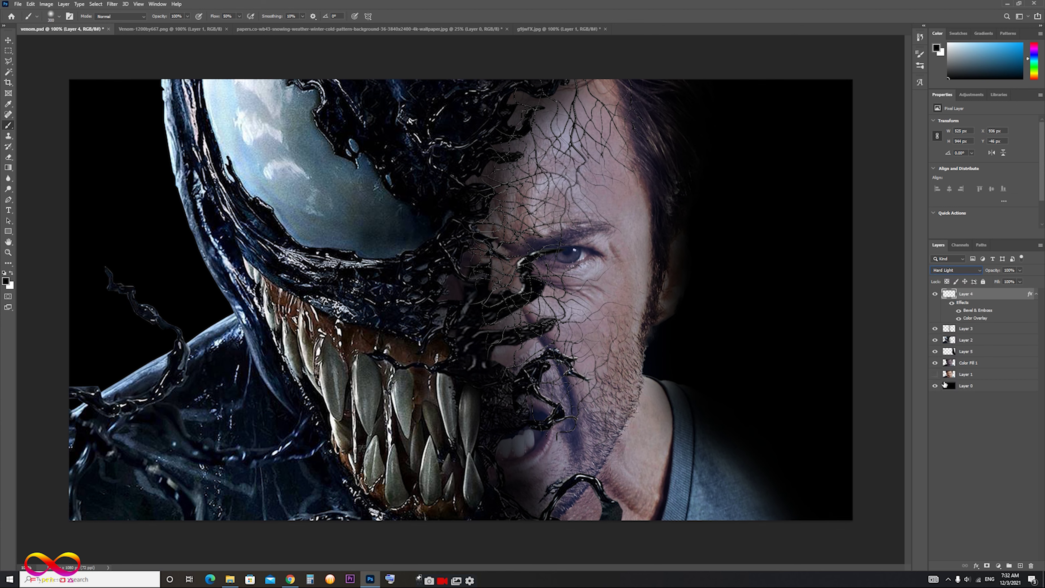
click(975, 270)
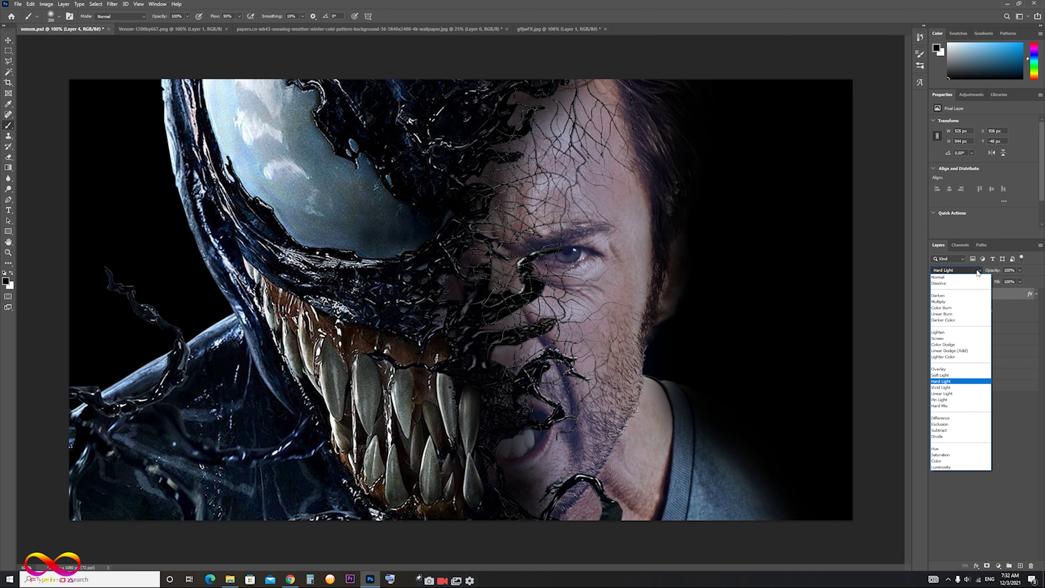
click(968, 303)
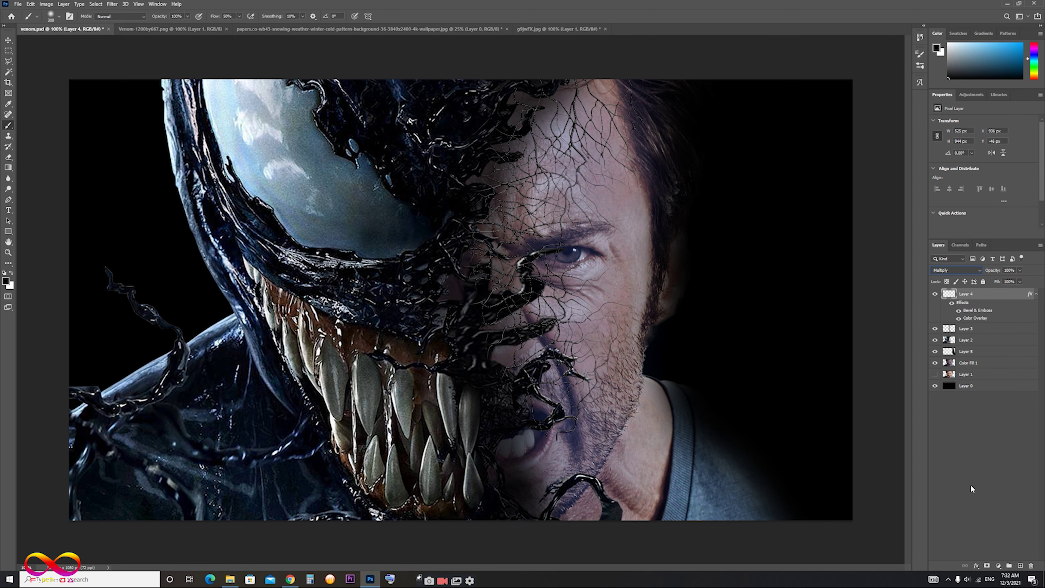
Bring the snowy bokeh wallpaper into venom.psd as Layer 6 near Color Fill 1.
click(344, 28)
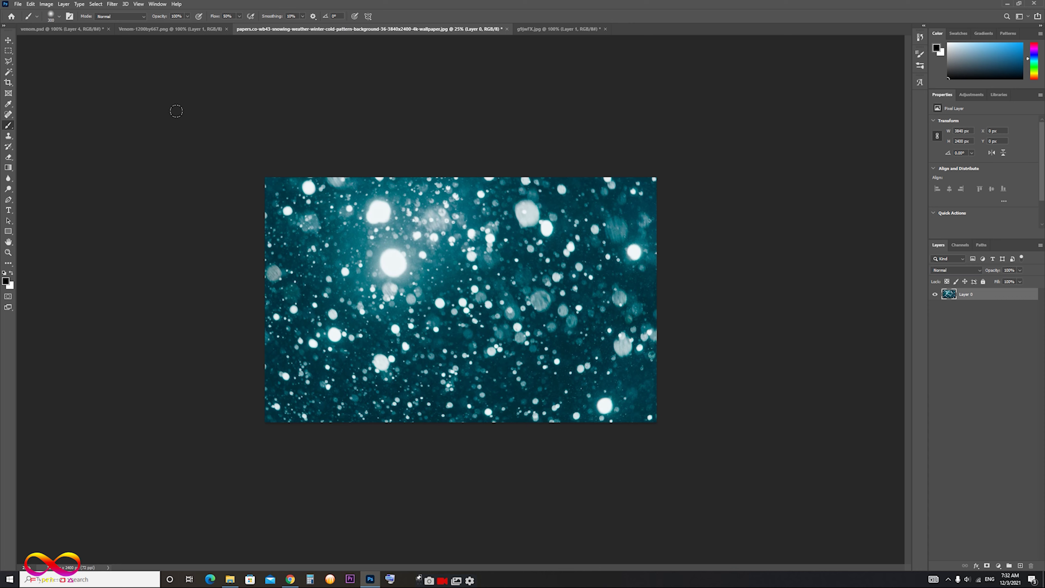
click(5, 44)
mouse_move(452, 293)
mouse_down()
mouse_move(97, 23)
mouse_move(696, 296)
mouse_up()
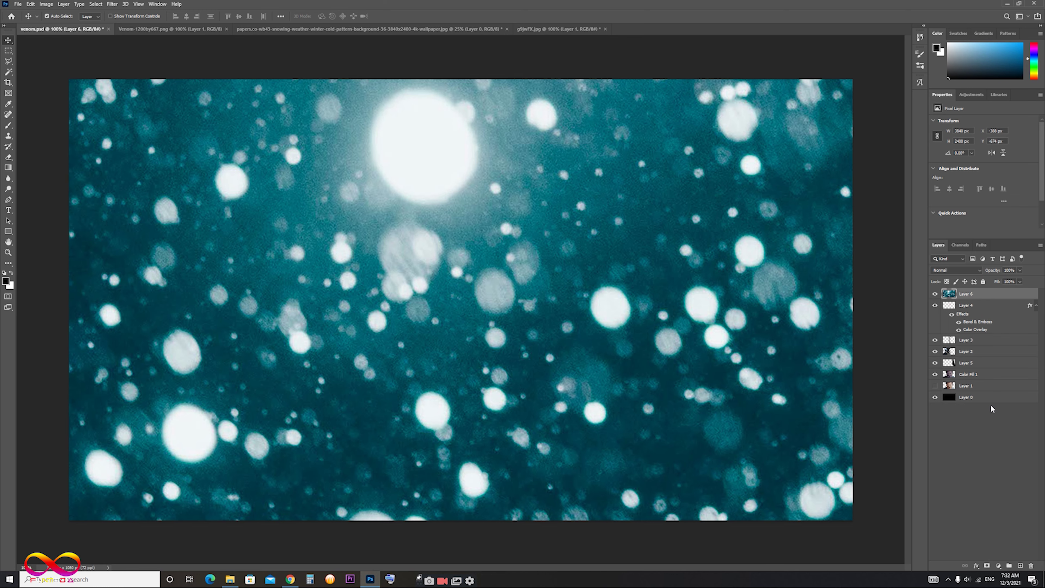
key(ctrl+minus)
key(ctrl+minus)
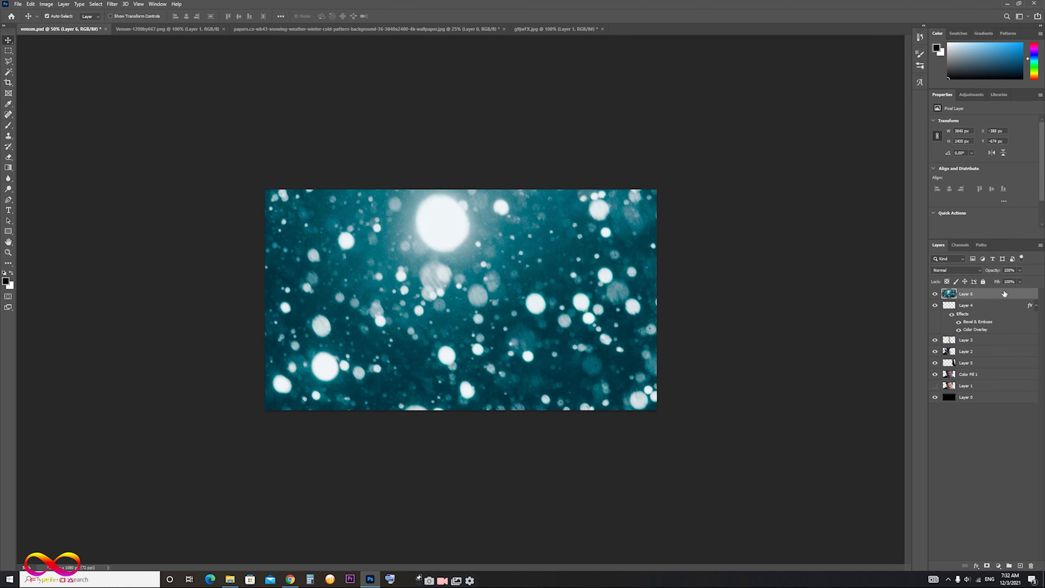
drag(1005, 293, 1013, 381)
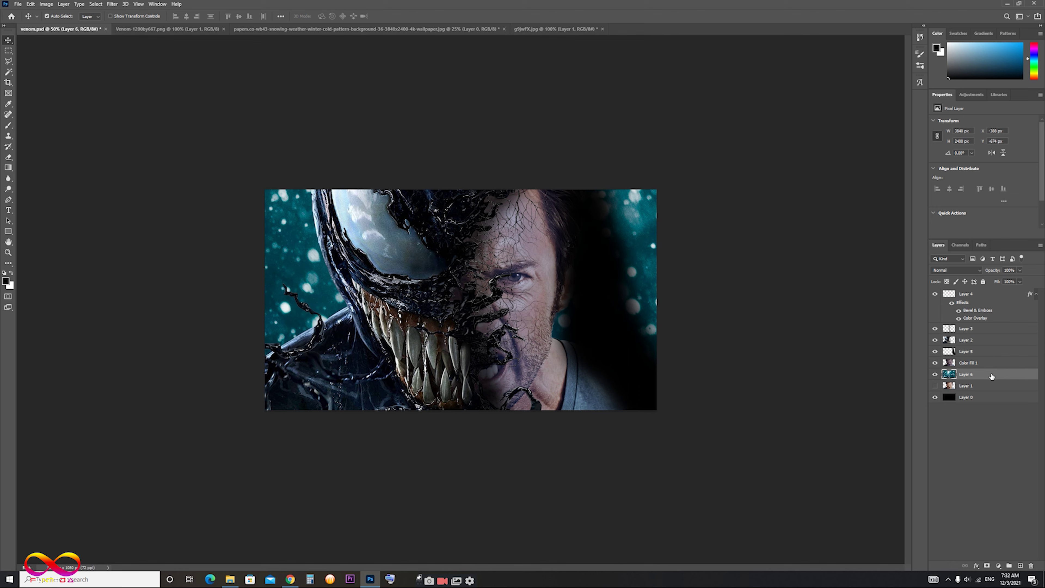
mouse_move(991, 376)
mouse_down()
mouse_move(1002, 353)
mouse_move(1002, 389)
mouse_up()
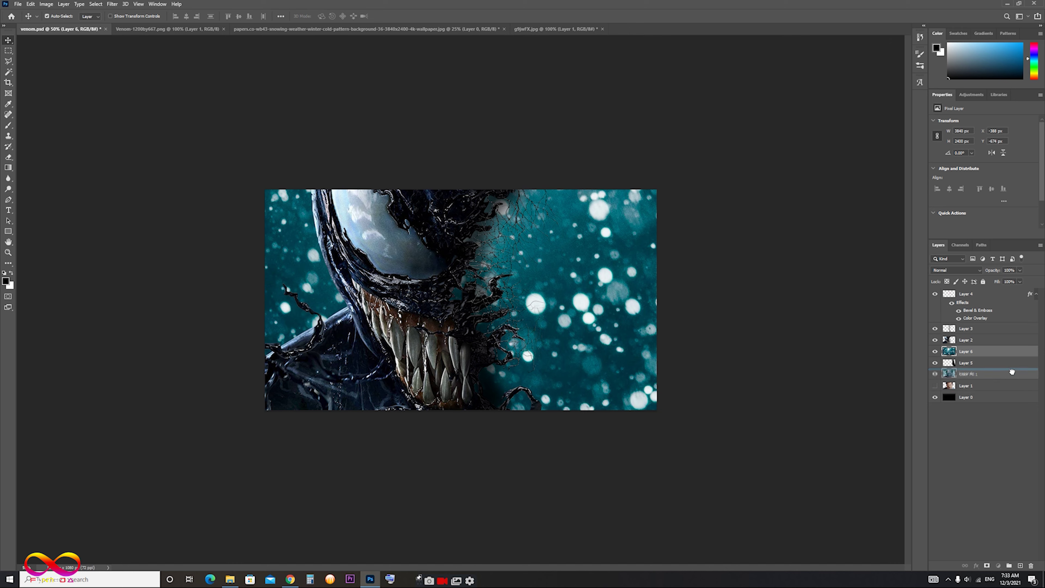
drag(1001, 389, 1013, 374)
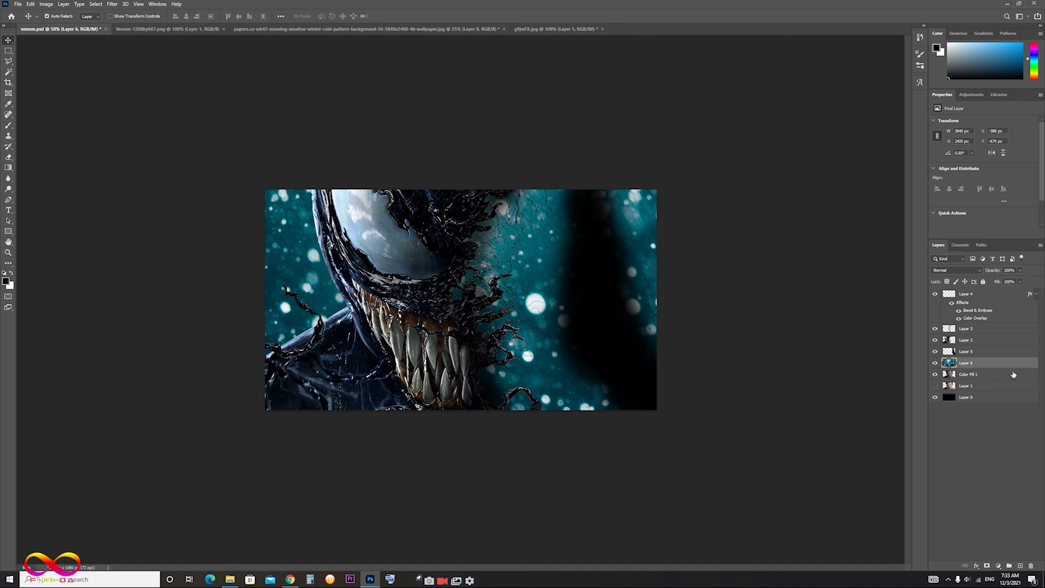
Reorder layers so Color Fill 1 and shadow Layer 5 sit above snowy Layer 6.
click(1015, 375)
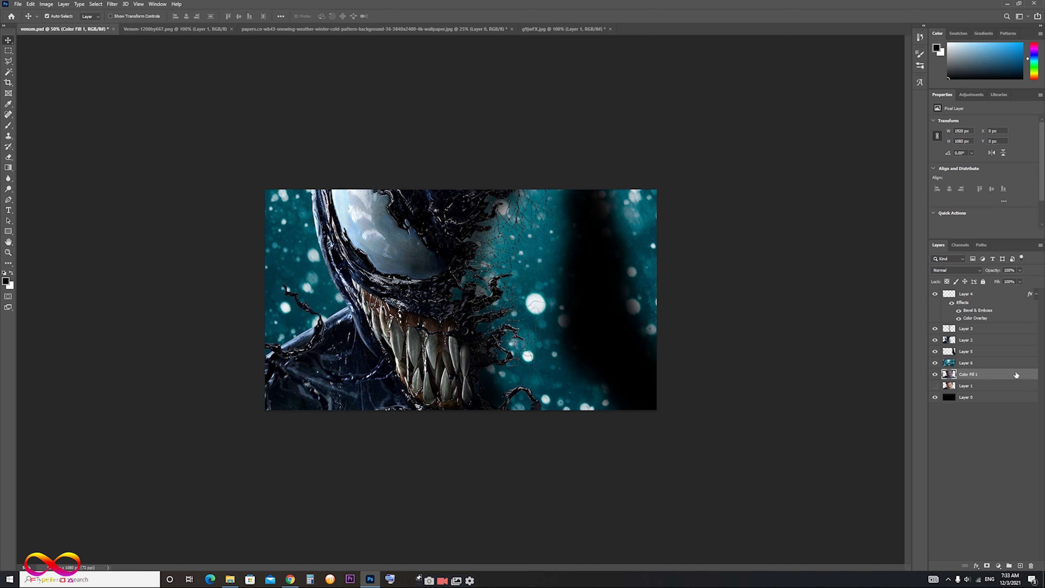
click(973, 367)
drag(987, 366, 998, 352)
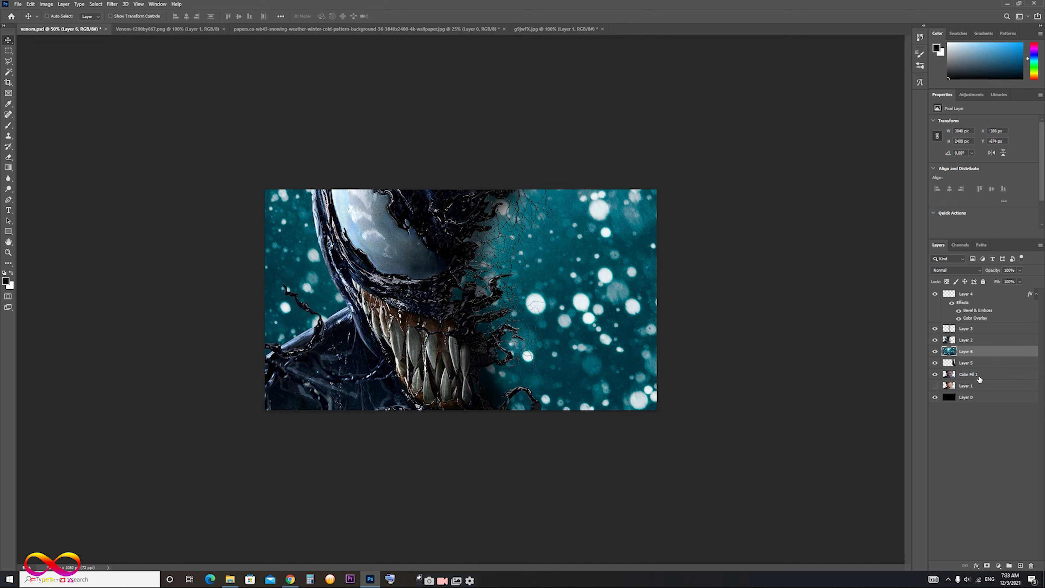
ctrl+click(997, 376)
ctrl+click(1000, 366)
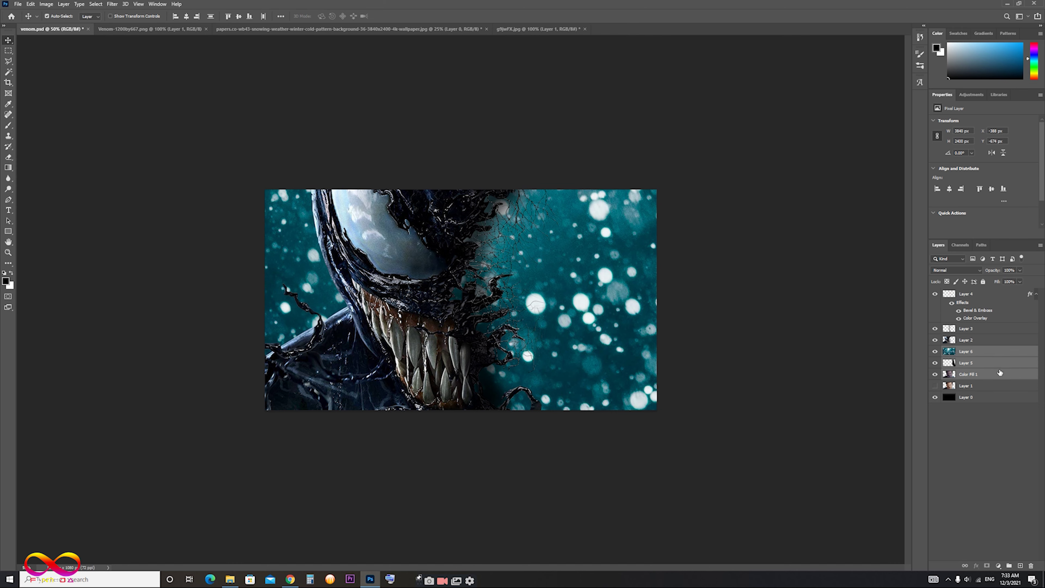
ctrl+click(998, 355)
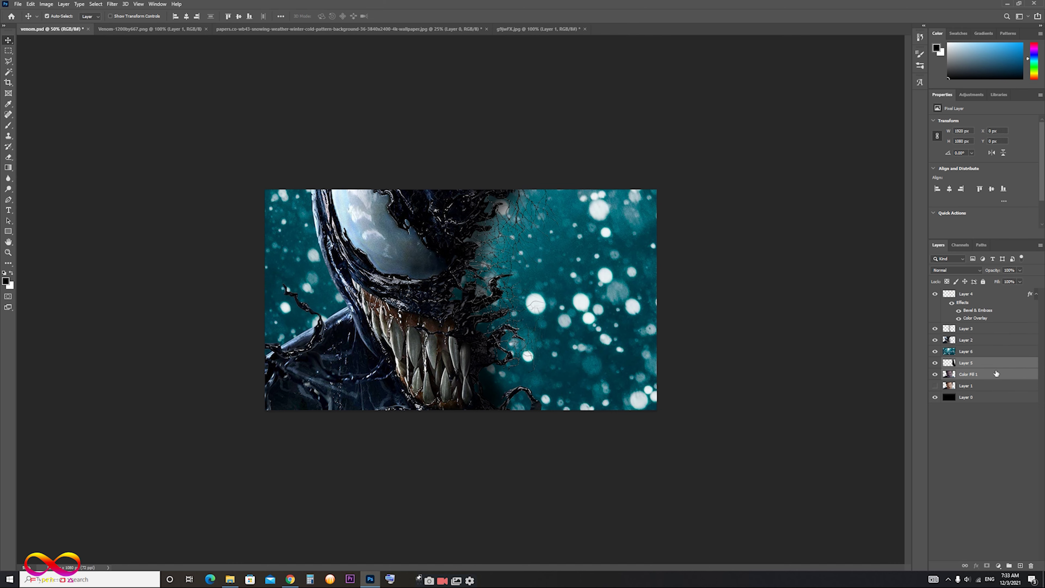
drag(996, 373, 998, 352)
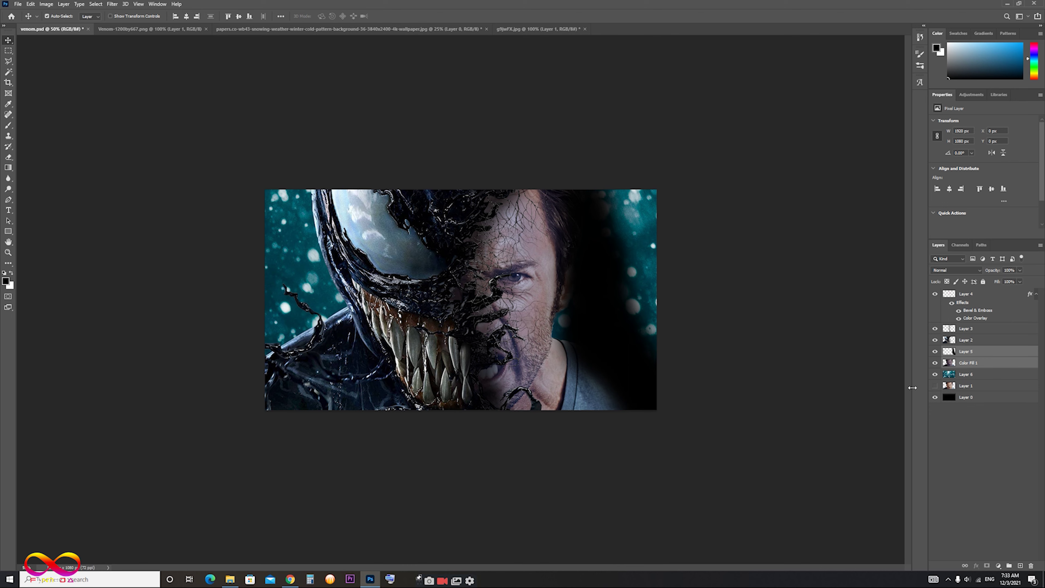
Toggle snowy Layer 6 to compare, then hide the dark shadow Layer 5.
click(935, 376)
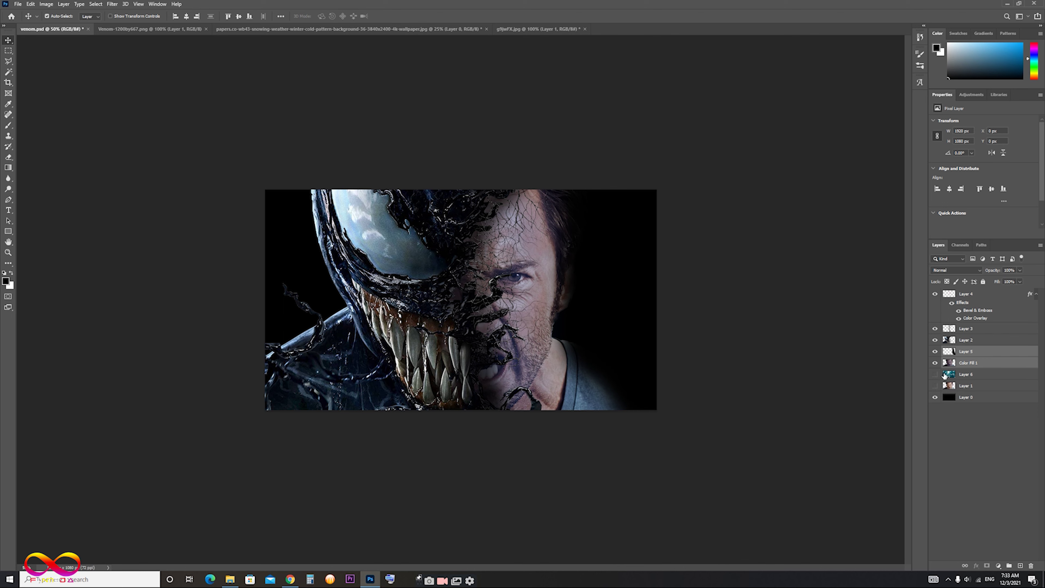
click(936, 374)
click(935, 375)
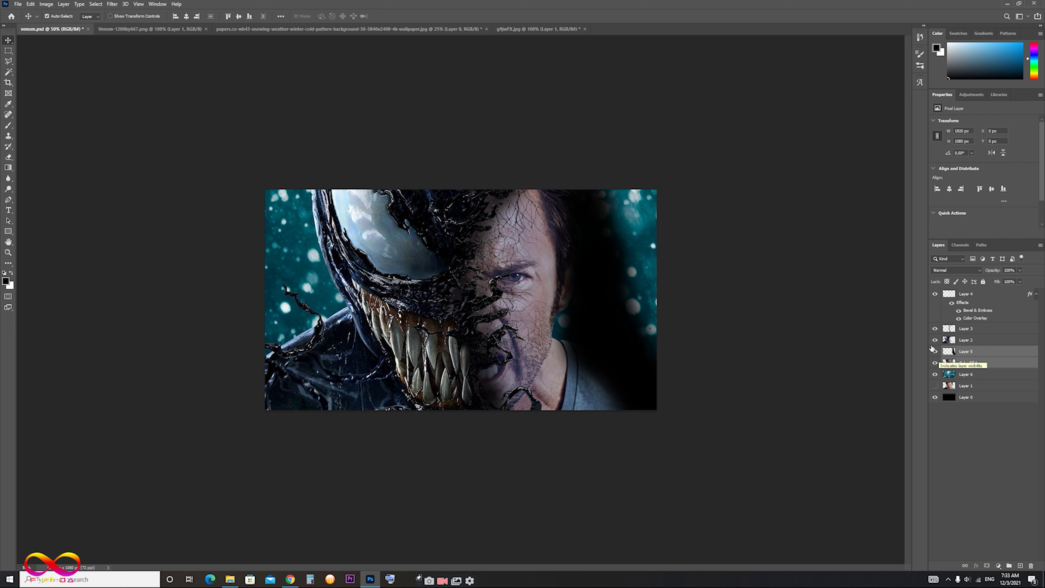
click(935, 340)
click(935, 352)
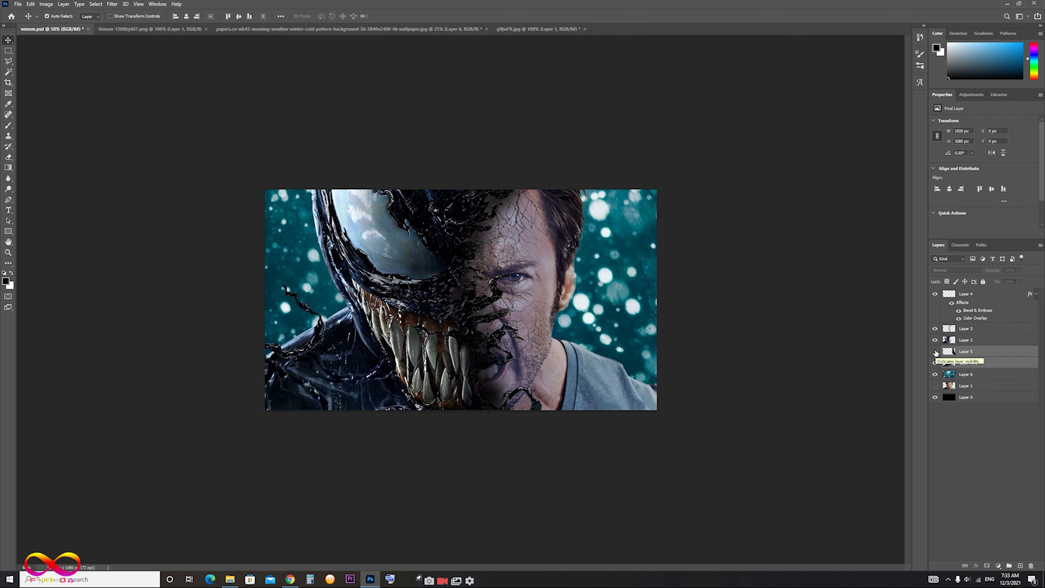
click(1002, 374)
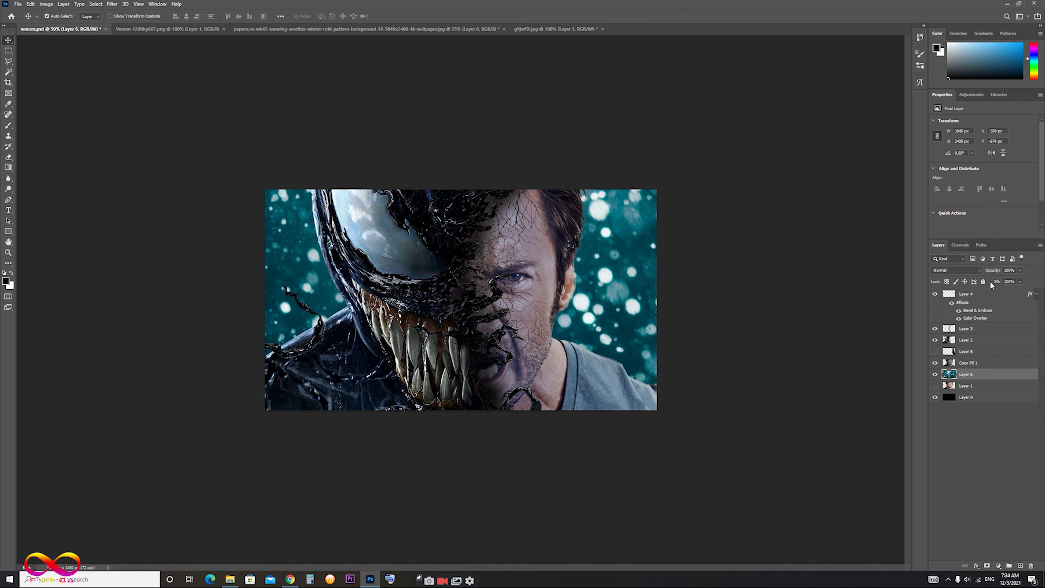
Apply a 3.4 px Gaussian Blur to snowy Layer 6.
click(117, 6)
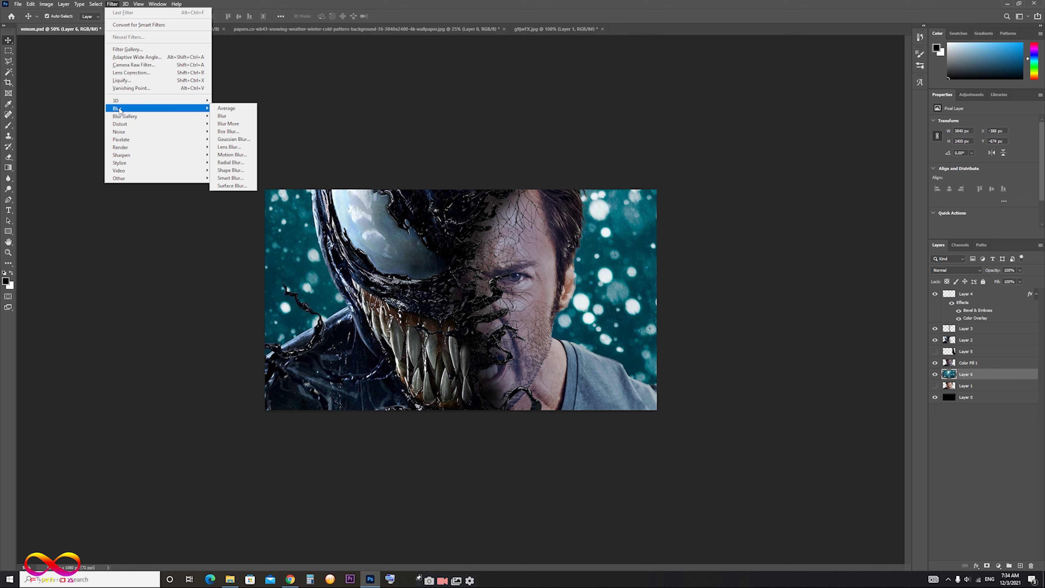
mouse_move(155, 108)
click(233, 140)
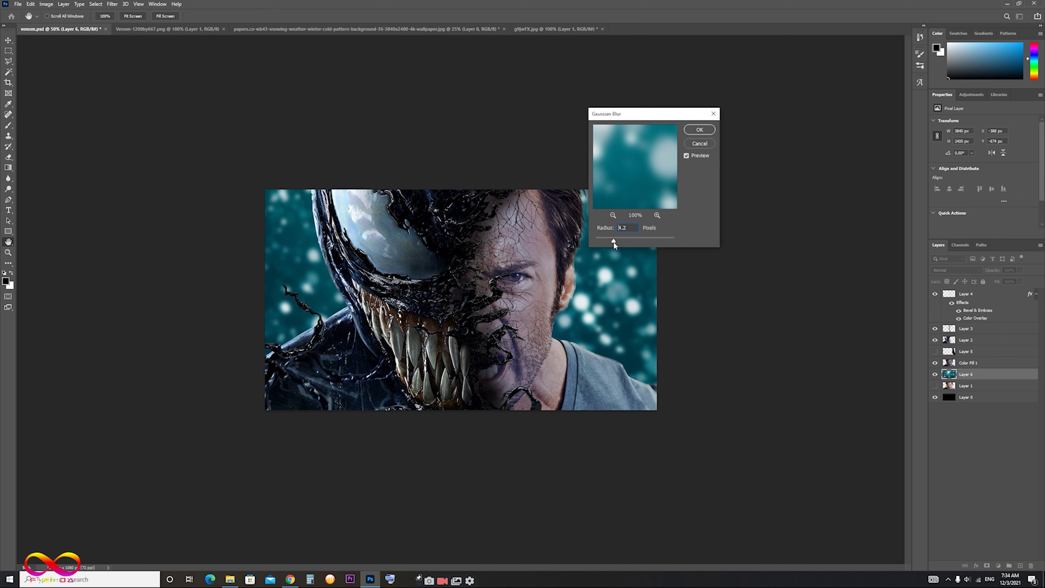
drag(611, 244, 610, 245)
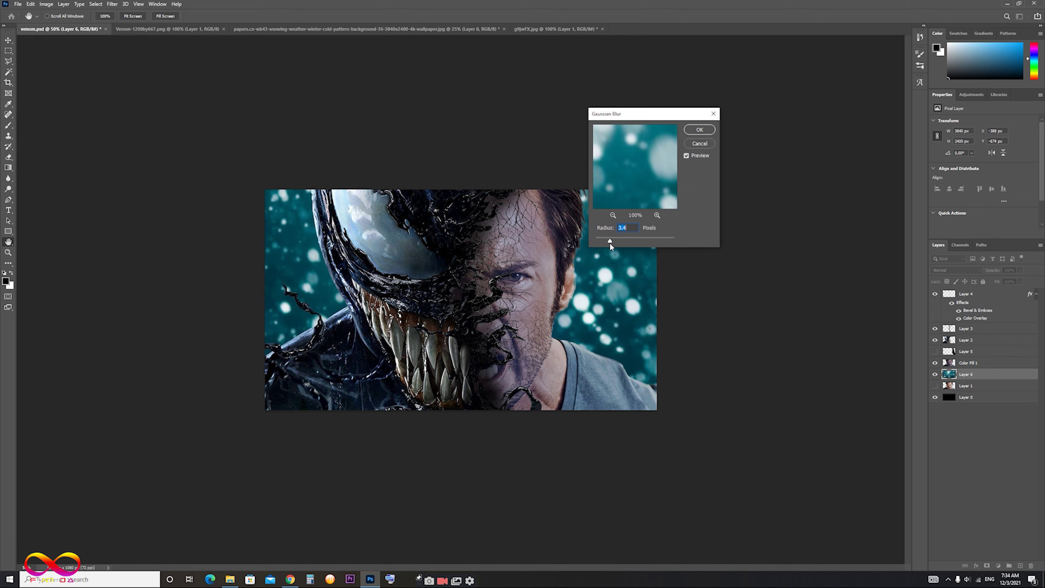
click(708, 130)
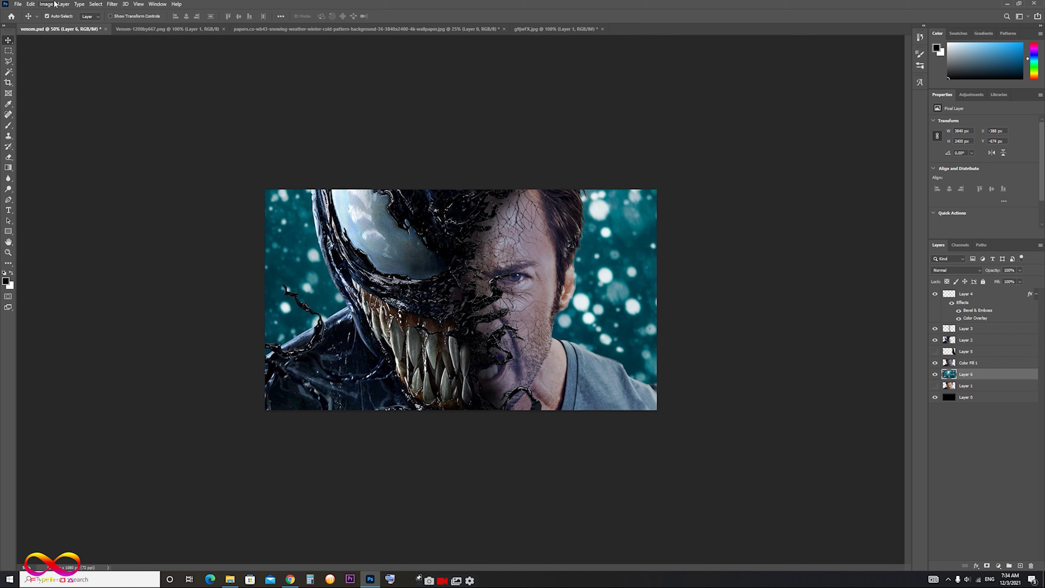
Use Brightness/Contrast on Layer 6 to raise contrast to 100 and lower brightness.
click(51, 7)
mouse_move(59, 25)
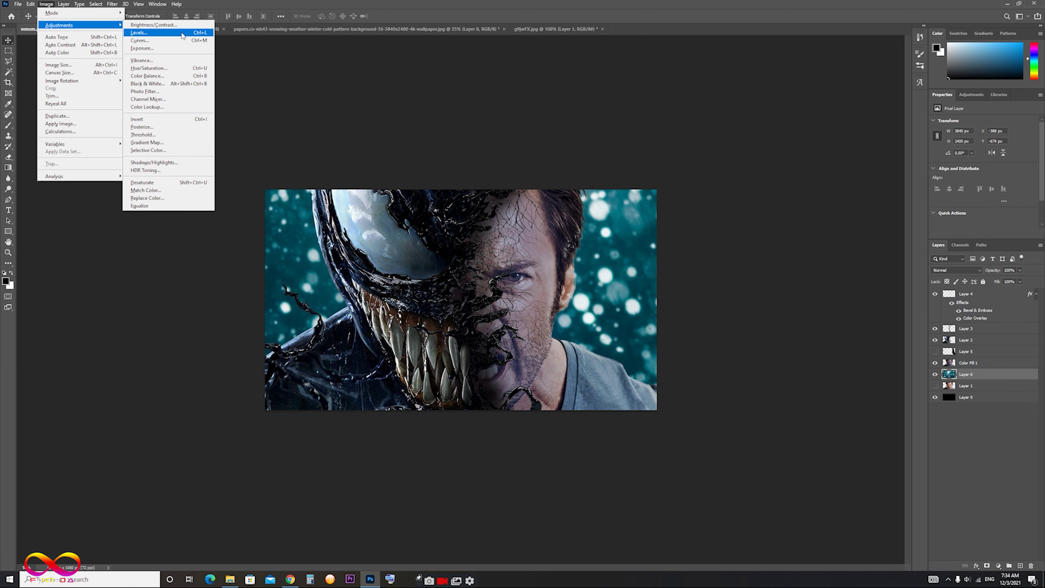
click(190, 26)
drag(757, 172, 792, 181)
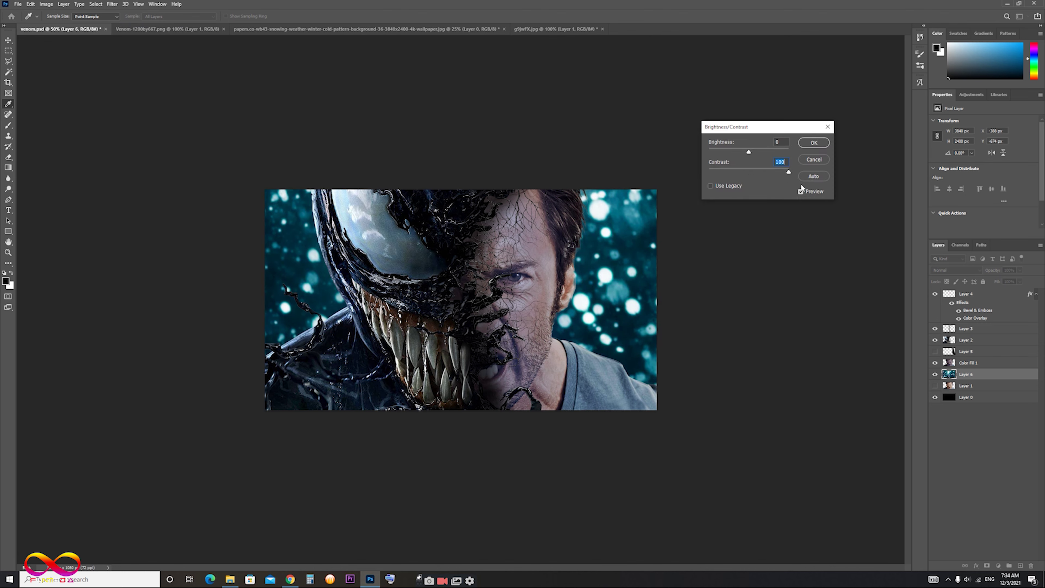
drag(748, 149, 729, 151)
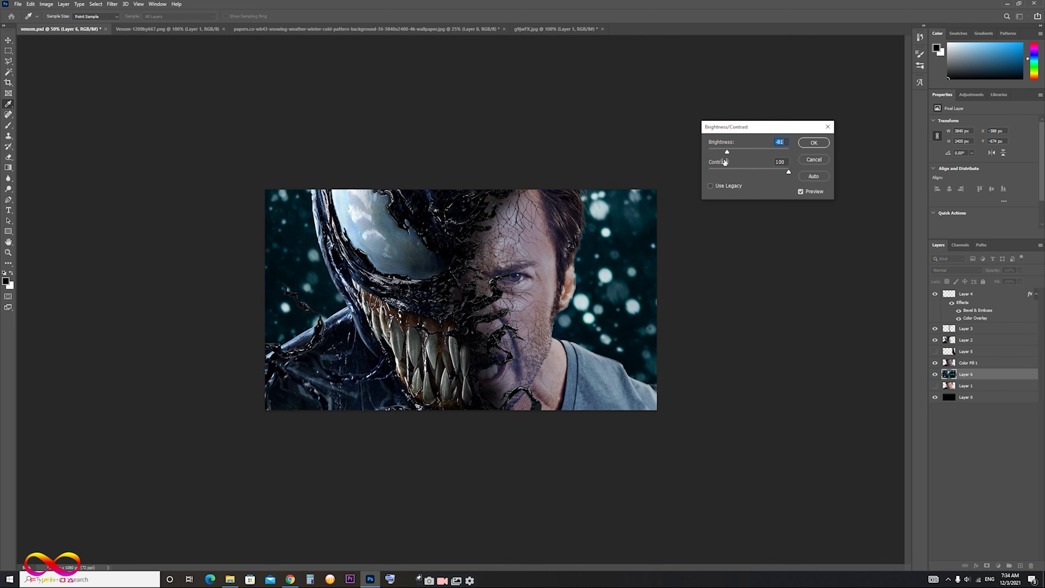
click(826, 145)
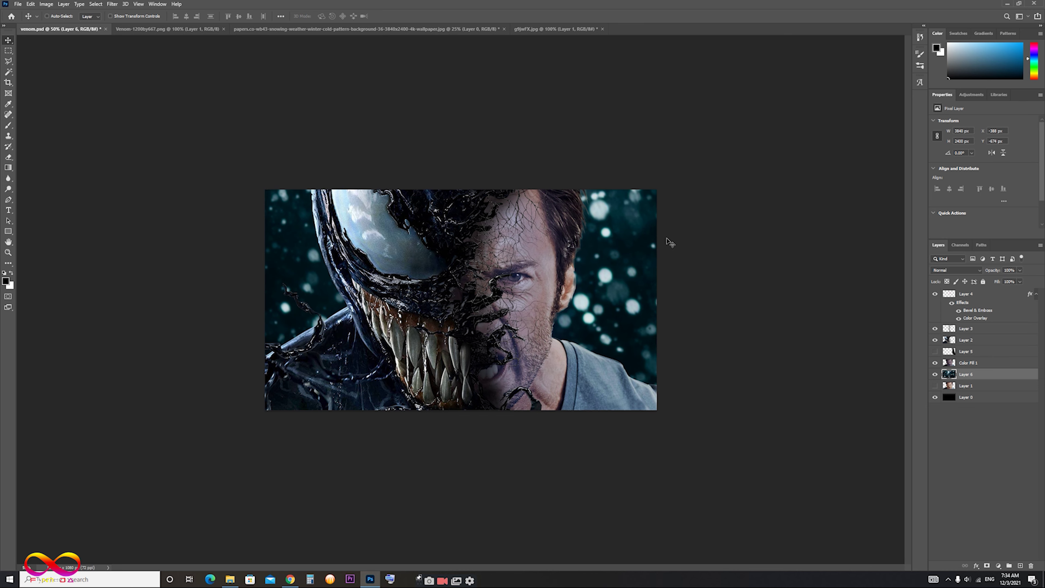
key(ctrl+plus)
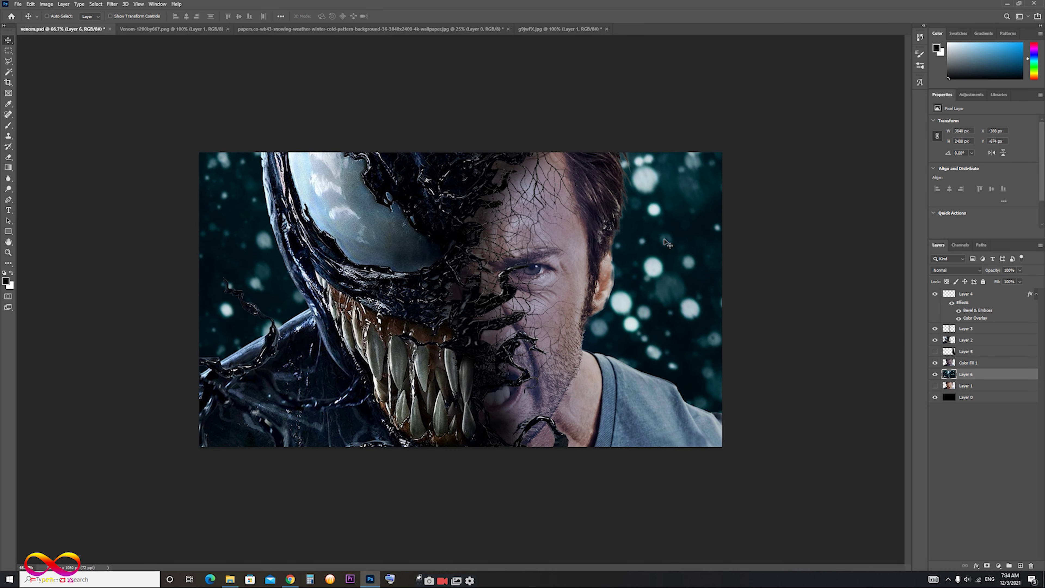
On Color Fill 1 at 100% zoom, fade the ear edge with a smaller 28%-opacity eraser.
key(ctrl+plus)
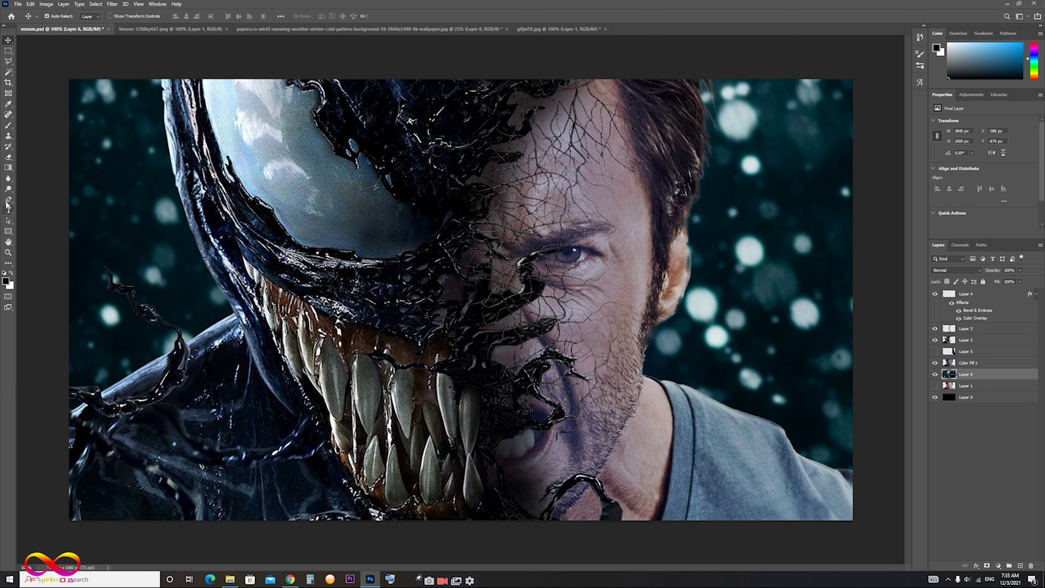
click(9, 156)
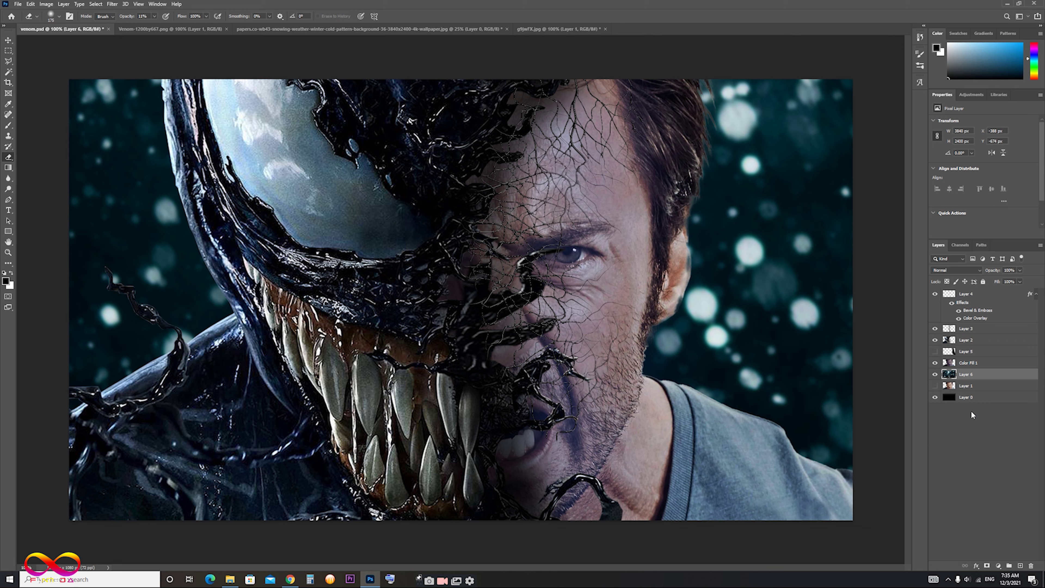
click(981, 366)
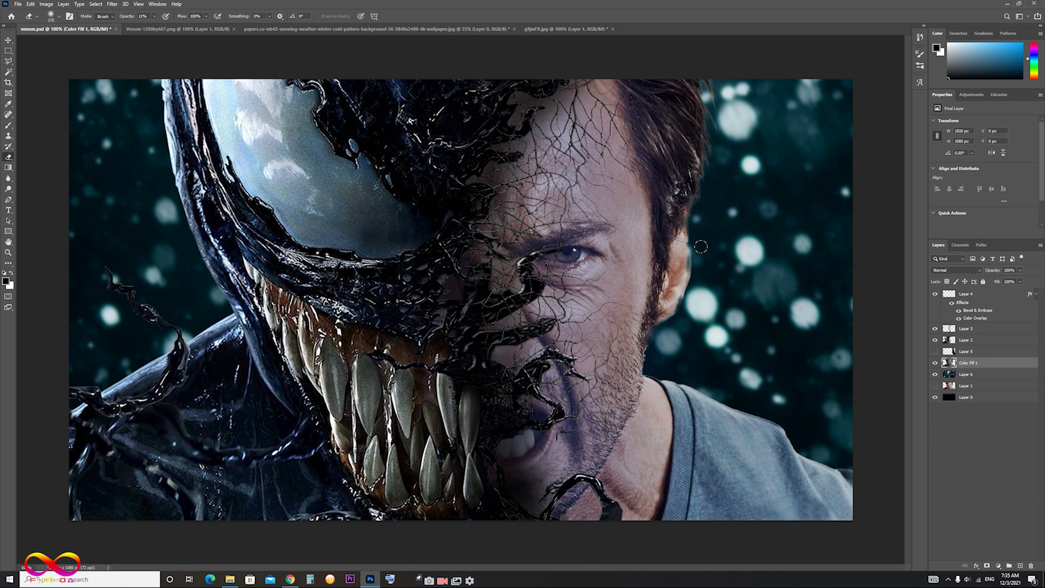
click(154, 17)
click(562, 21)
key(bracketleft)
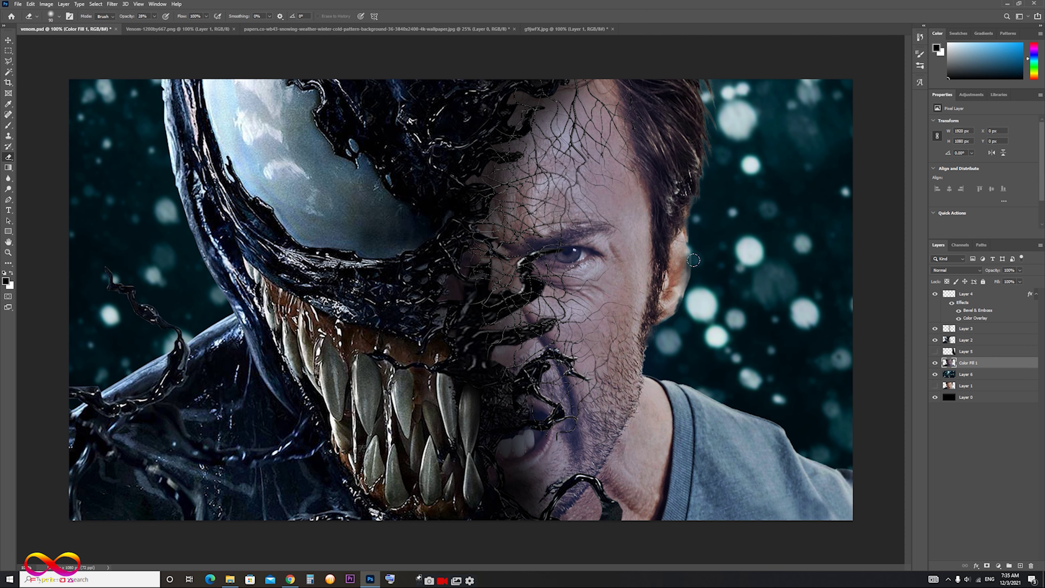
drag(694, 260, 685, 293)
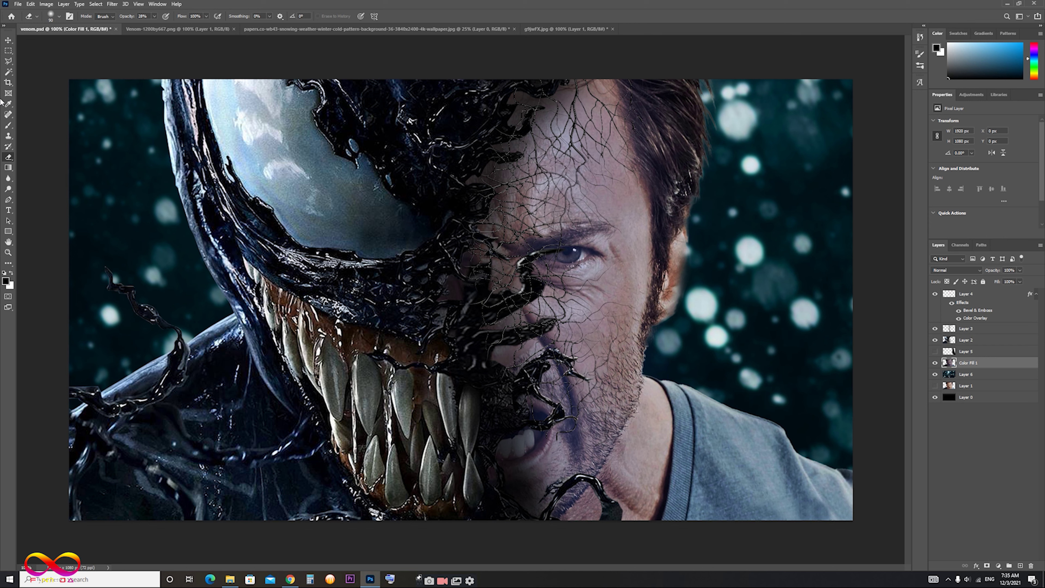
click(8, 40)
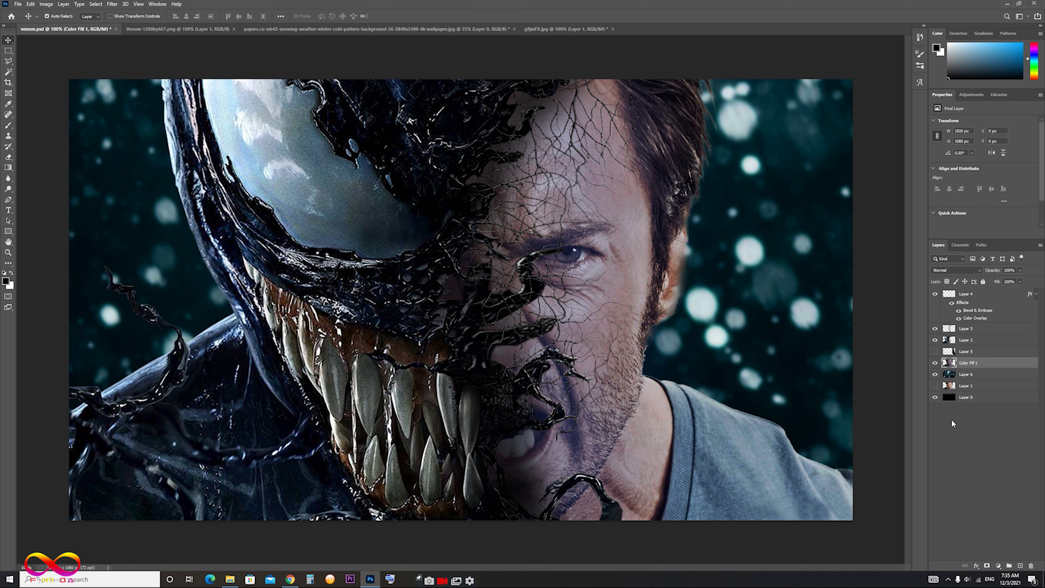
click(935, 328)
click(935, 294)
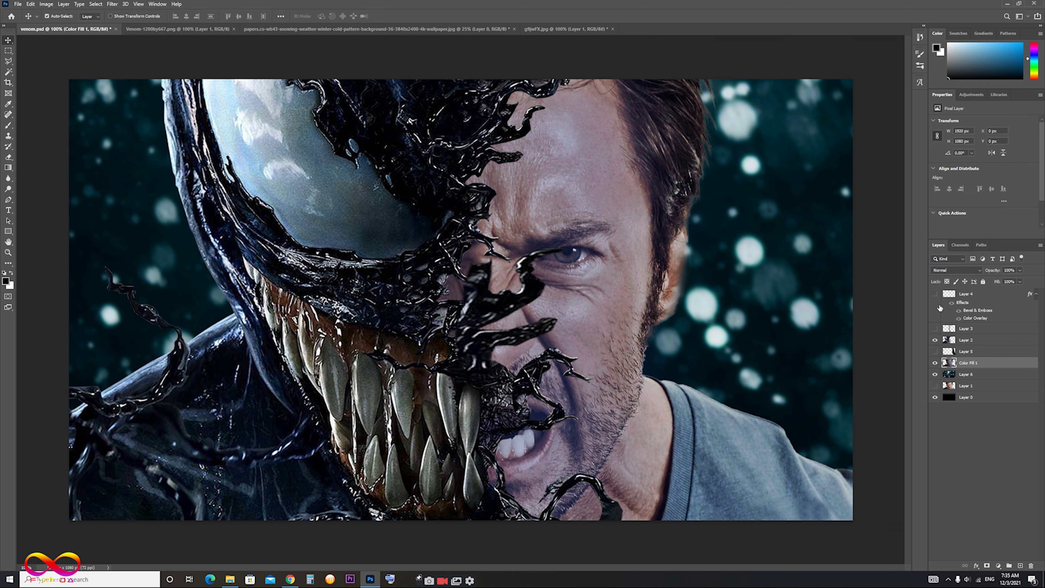
click(935, 363)
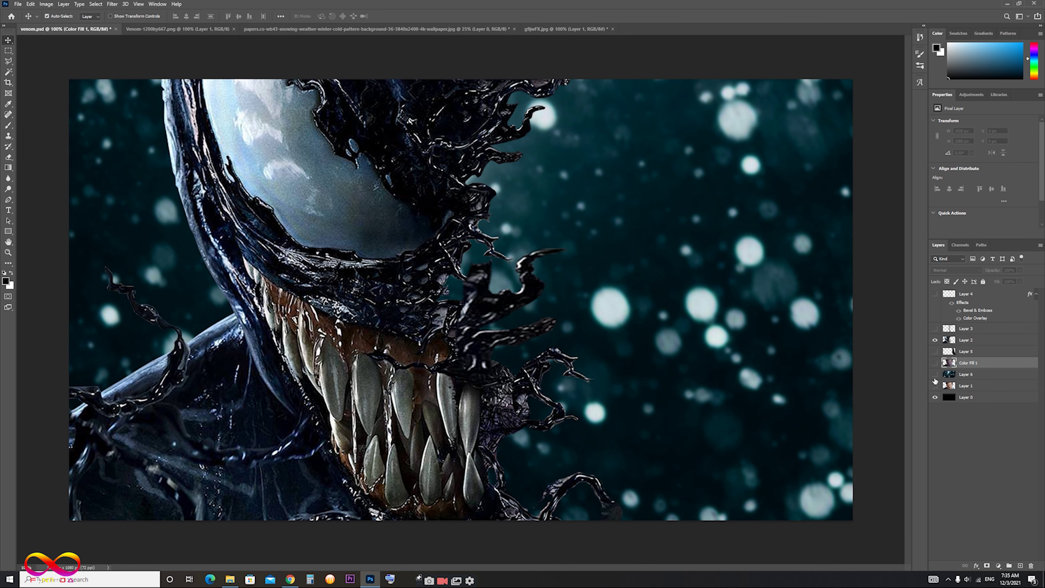
click(935, 375)
click(935, 398)
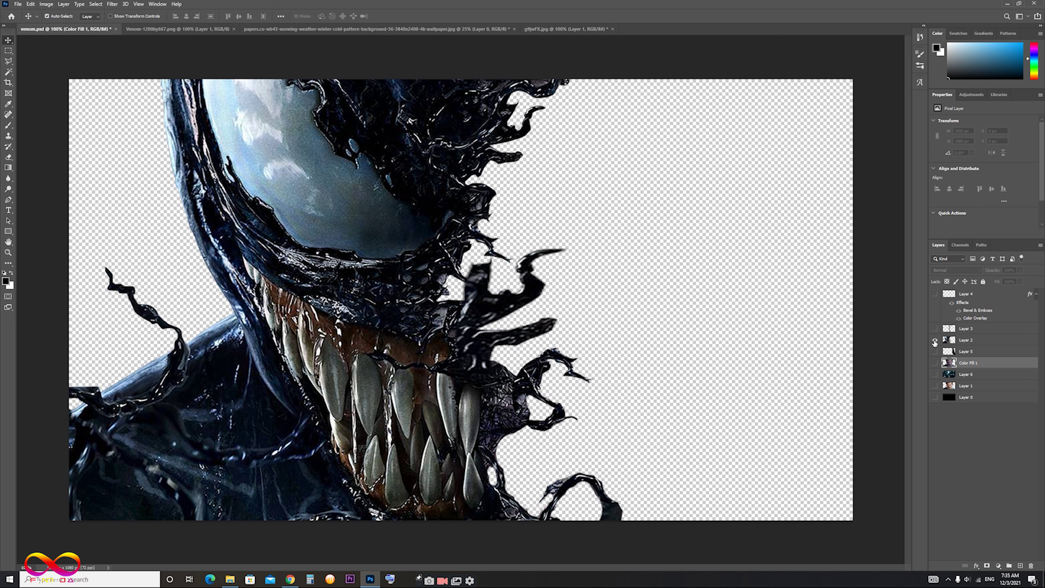
click(935, 340)
click(935, 385)
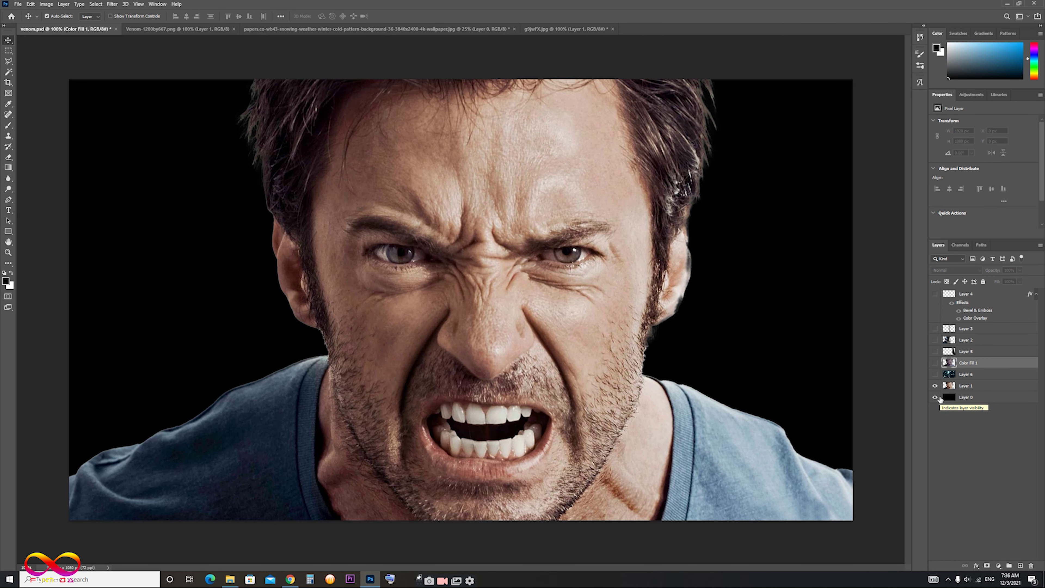
click(934, 374)
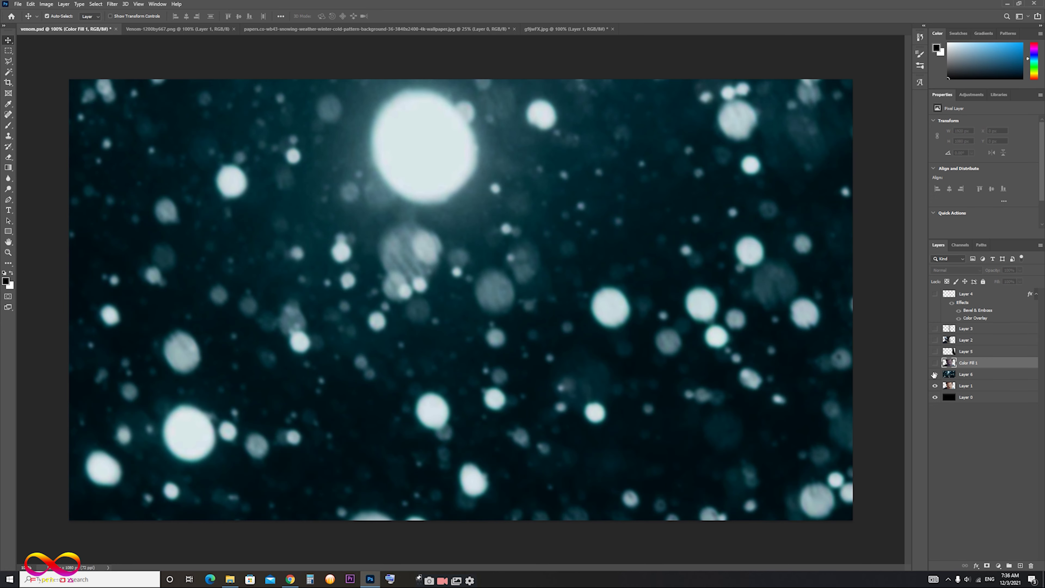
click(936, 386)
click(935, 363)
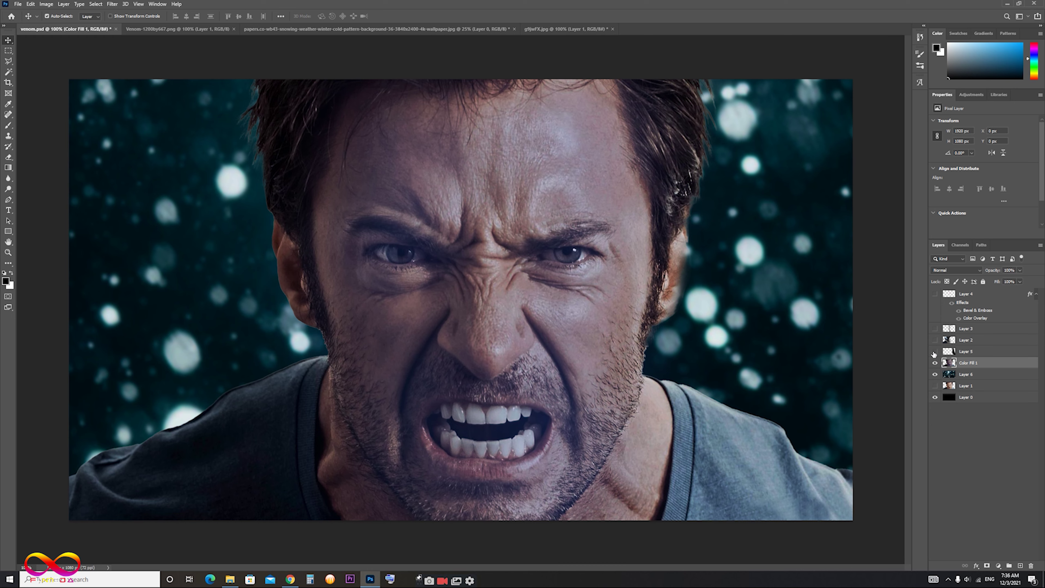
click(935, 340)
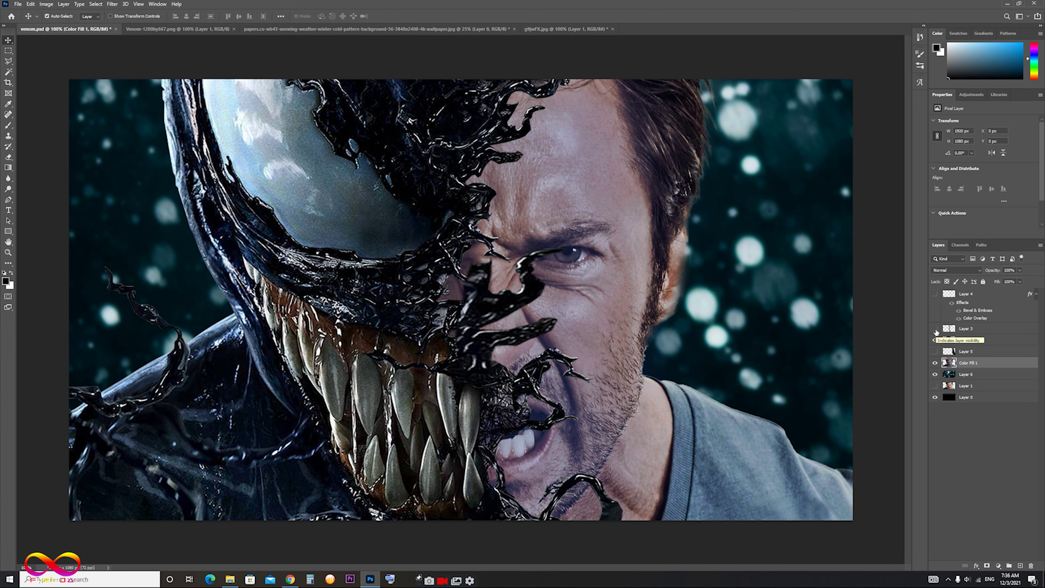
click(935, 328)
click(935, 294)
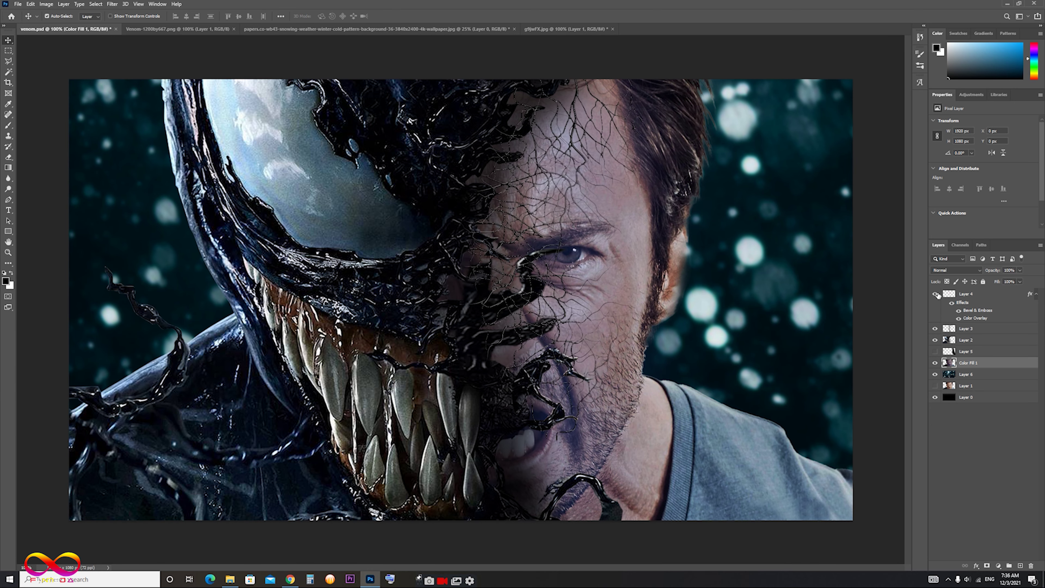